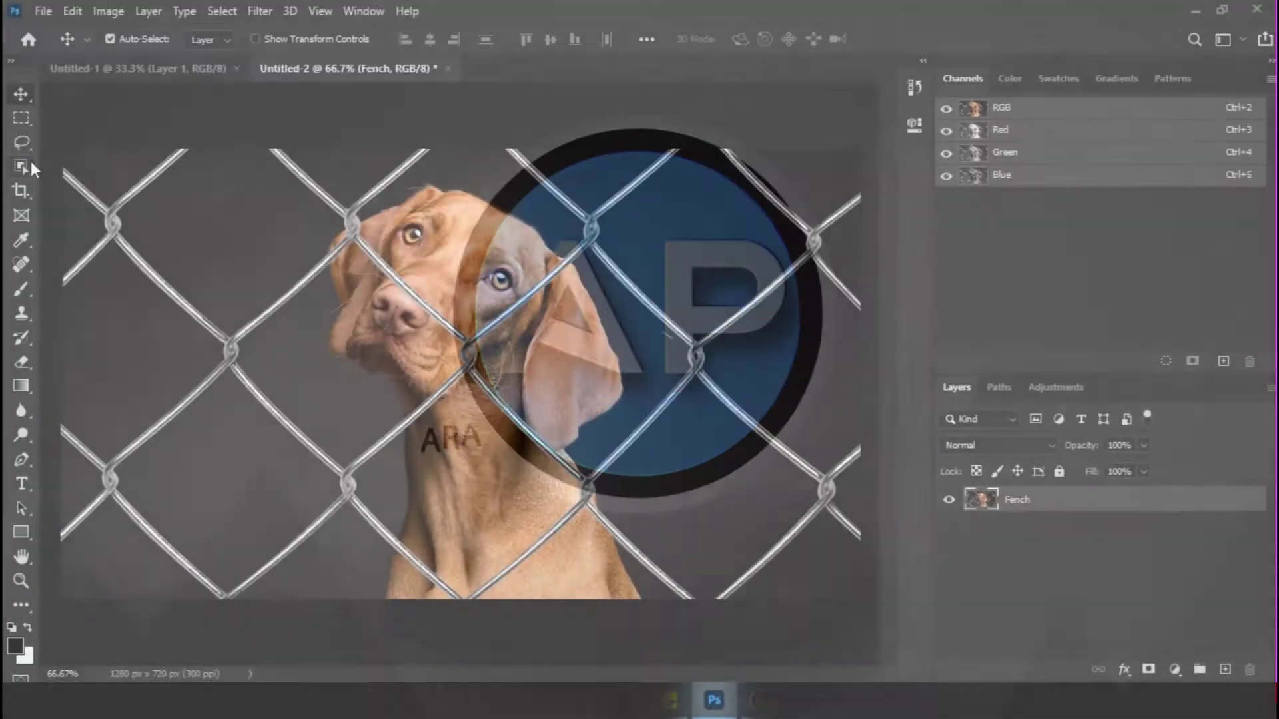
Step: With the Quick Selection tool, select the fence wires crossing above the dog's head and trim the stray background from the selection
{"action": "right_click", "coordinate": [31, 161]}
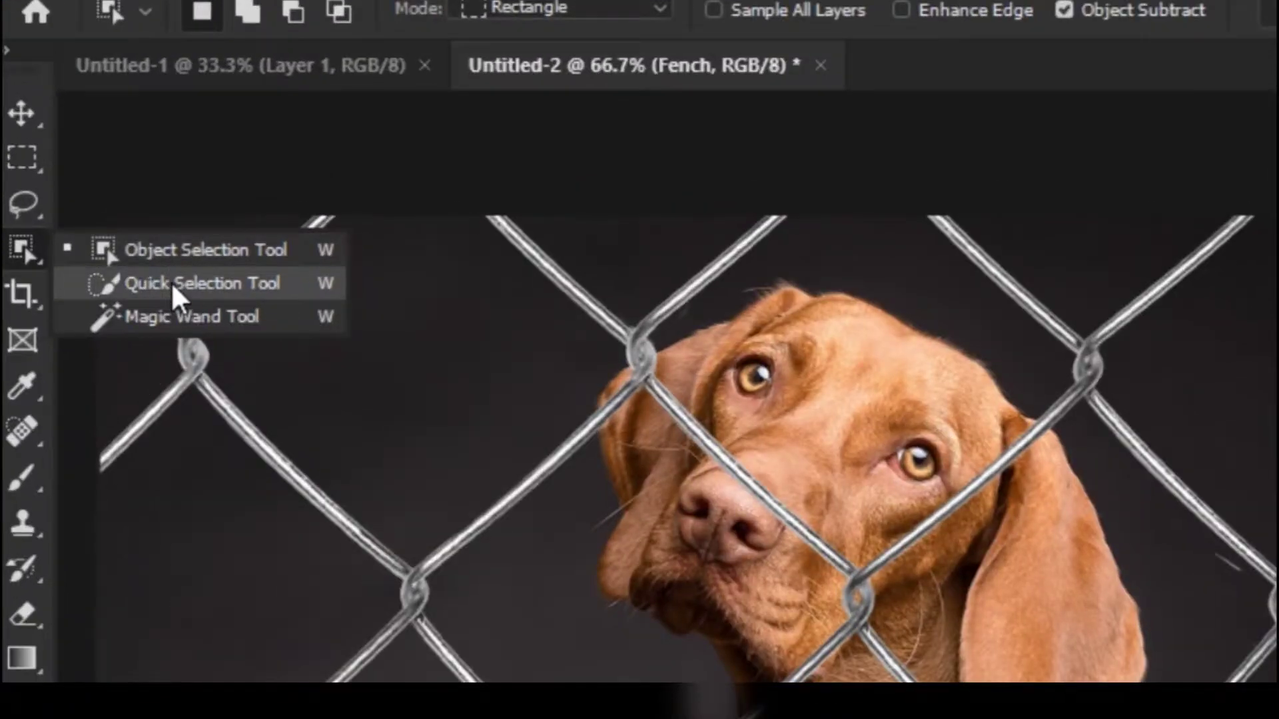
{"action": "left_click", "coordinate": [172, 285]}
{"action": "key", "text": "ctrl+plus"}
{"action": "key", "text": "ctrl+plus"}
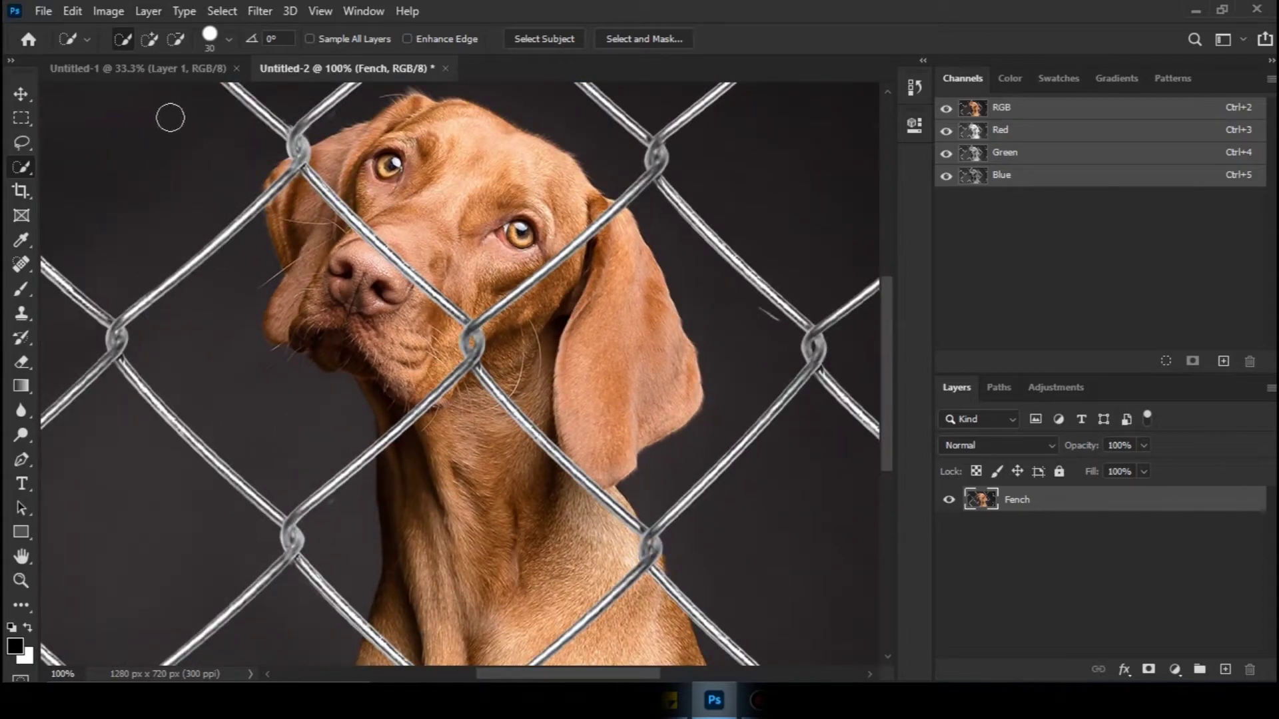
{"action": "left_click", "coordinate": [287, 137]}
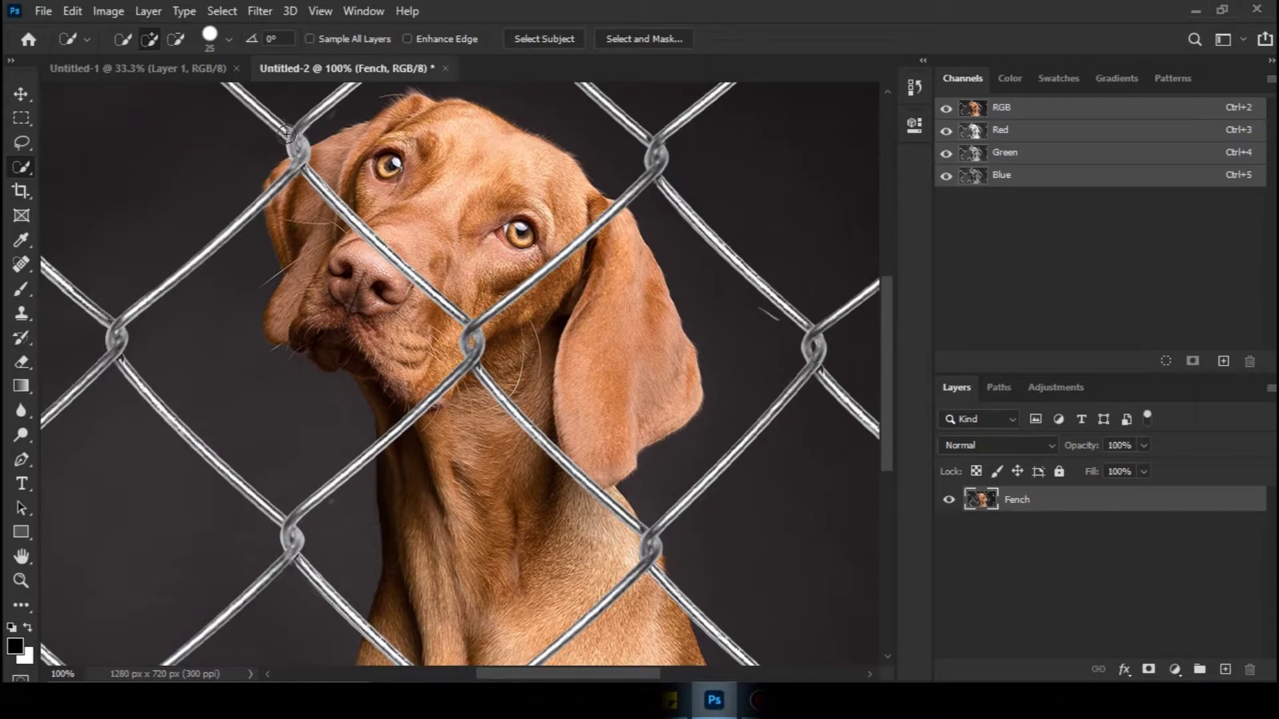
{"action": "left_click_drag", "start_coordinate": [295, 152], "coordinate": [399, 263]}
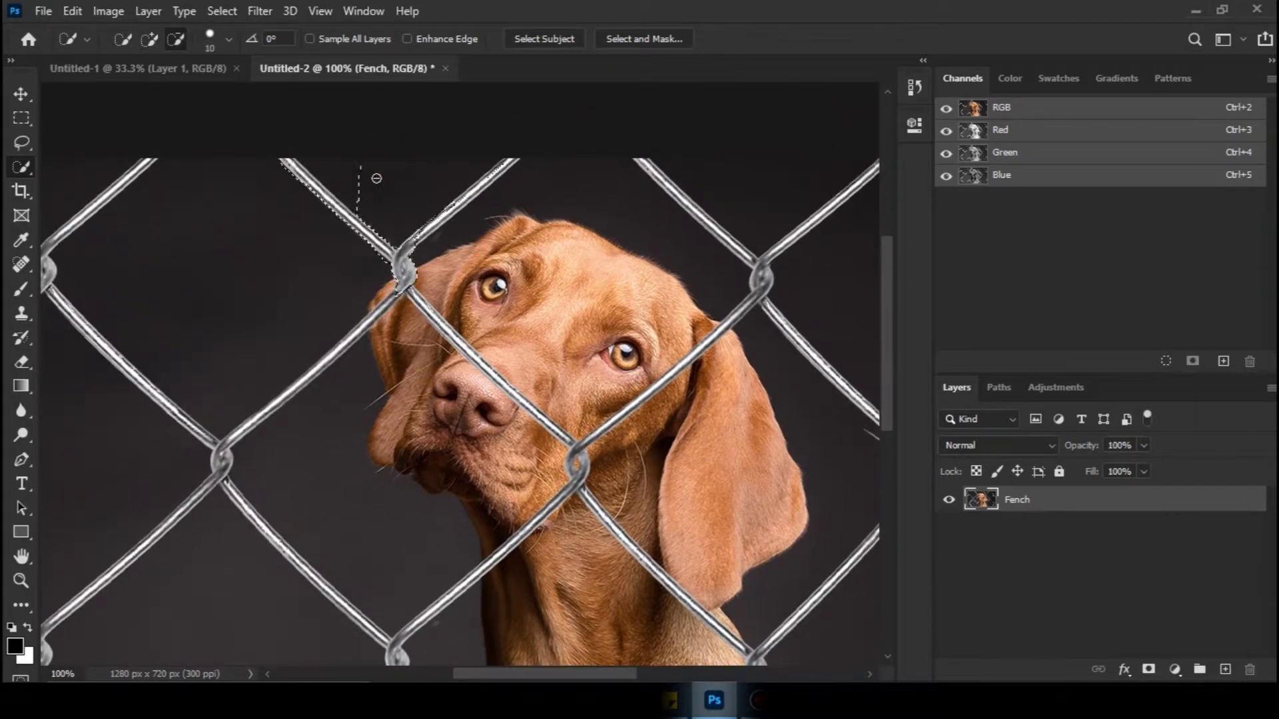
{"action": "left_click_drag", "start_coordinate": [374, 178], "coordinate": [403, 230], "text": "alt"}
{"action": "left_click_drag", "start_coordinate": [414, 242], "coordinate": [511, 162]}
Step: Extend the selection along the fence wires to the left of the dog, subtracting the dark background between them
{"action": "left_click_drag", "start_coordinate": [400, 289], "coordinate": [222, 461]}
{"action": "left_click_drag", "start_coordinate": [238, 287], "coordinate": [307, 328]}
{"action": "left_click", "coordinate": [308, 328], "text": "alt"}
{"action": "mouse_move", "coordinate": [113, 305]}
{"action": "left_mouse_down"}
{"action": "mouse_move", "coordinate": [151, 363]}
{"action": "mouse_move", "coordinate": [289, 496]}
{"action": "left_mouse_up"}
{"action": "left_click", "coordinate": [124, 513], "text": "alt"}
{"action": "left_click_drag", "start_coordinate": [61, 431], "coordinate": [177, 319]}
{"action": "left_click", "coordinate": [200, 264], "text": "alt"}
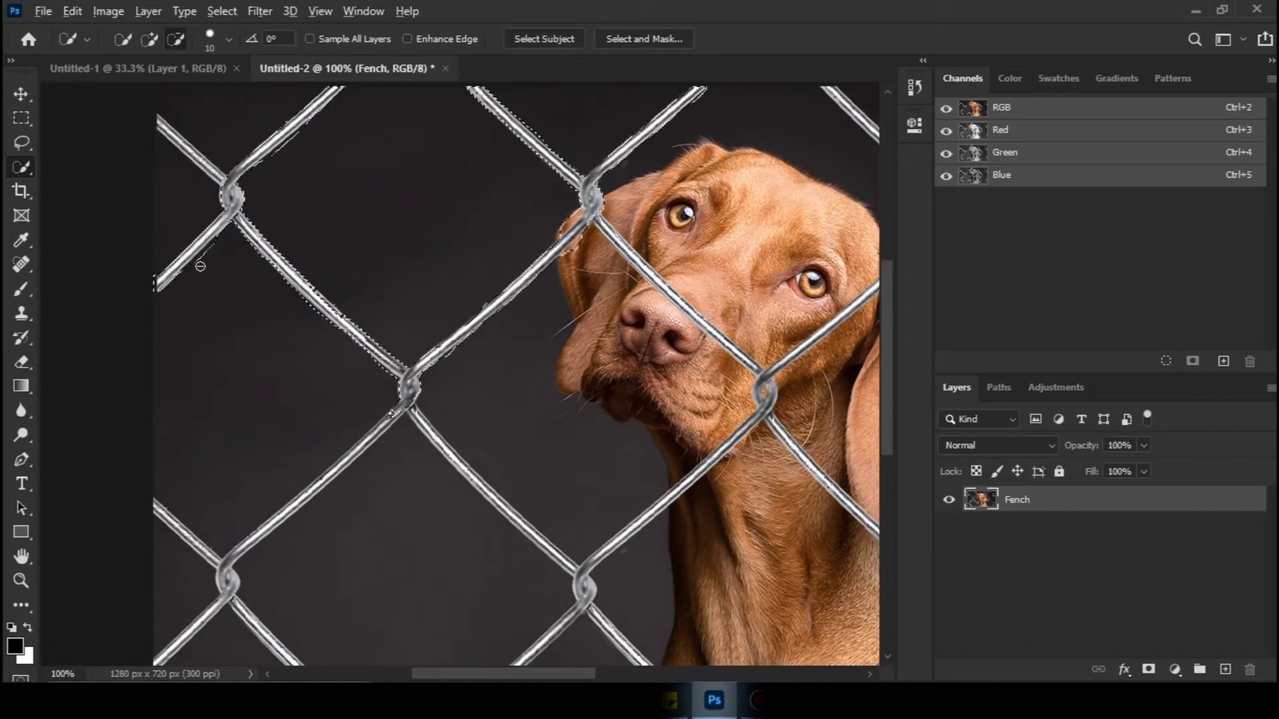
{"action": "left_click_drag", "start_coordinate": [359, 306], "coordinate": [323, 350]}
{"action": "left_click_drag", "start_coordinate": [506, 337], "coordinate": [397, 420]}
{"action": "left_click", "coordinate": [430, 353], "text": "alt"}
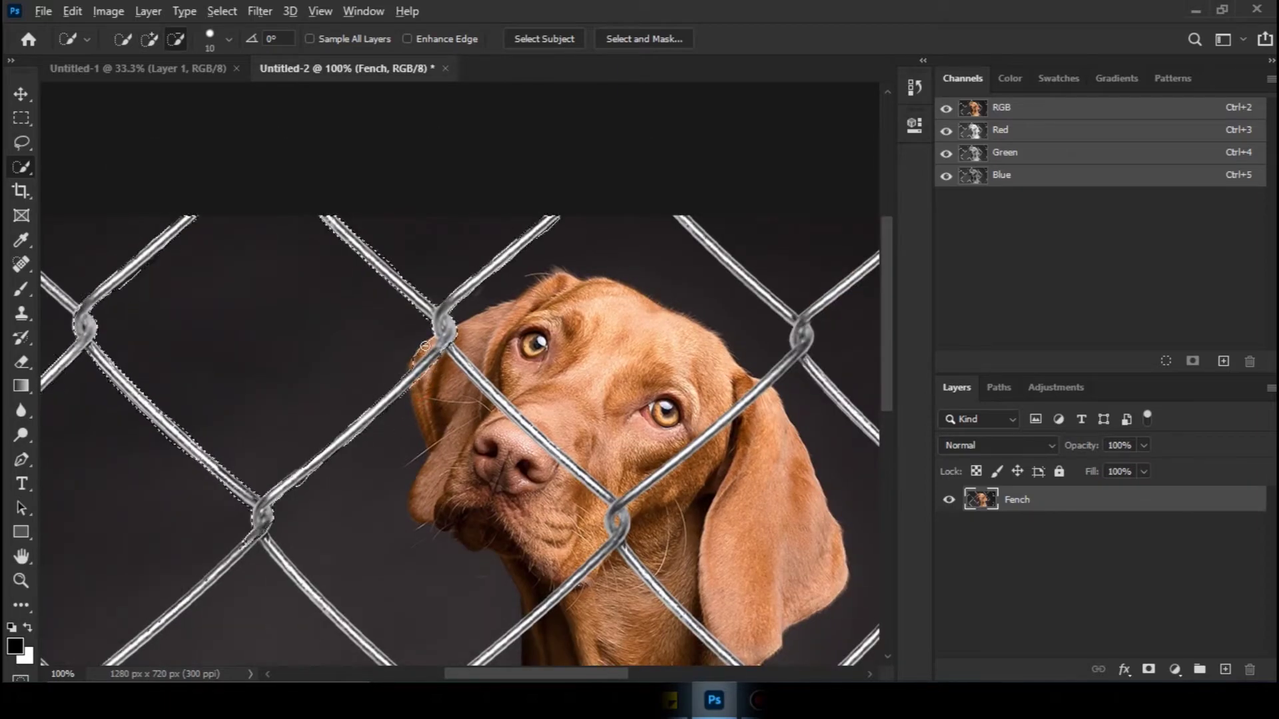
Step: Add the fence wires above and to the upper right of the dog's head, subtracting the background caught between them
{"action": "left_click_drag", "start_coordinate": [482, 306], "coordinate": [278, 348]}
{"action": "mouse_move", "coordinate": [491, 268]}
{"action": "left_mouse_down"}
{"action": "mouse_move", "coordinate": [666, 303]}
{"action": "mouse_move", "coordinate": [716, 265]}
{"action": "left_mouse_up"}
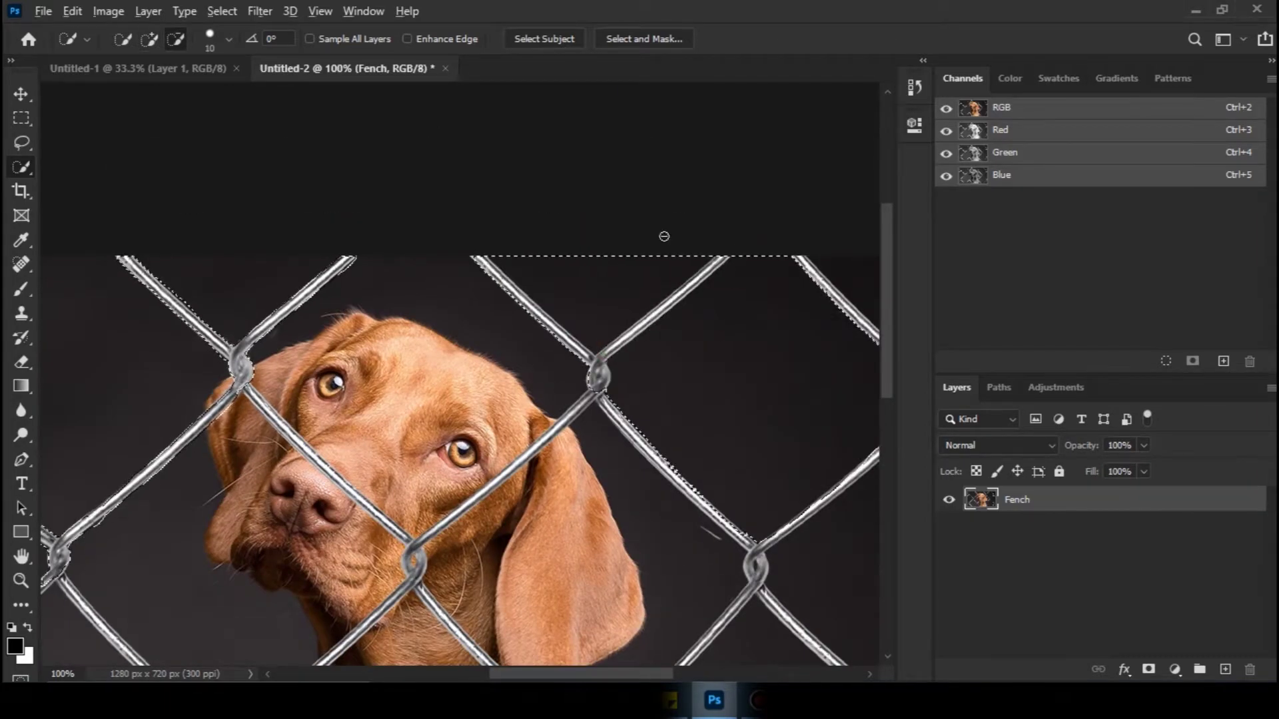
{"action": "left_click", "coordinate": [633, 287], "text": "alt"}
{"action": "left_click", "coordinate": [742, 309], "text": "alt"}
{"action": "left_click_drag", "start_coordinate": [673, 313], "coordinate": [454, 240]}
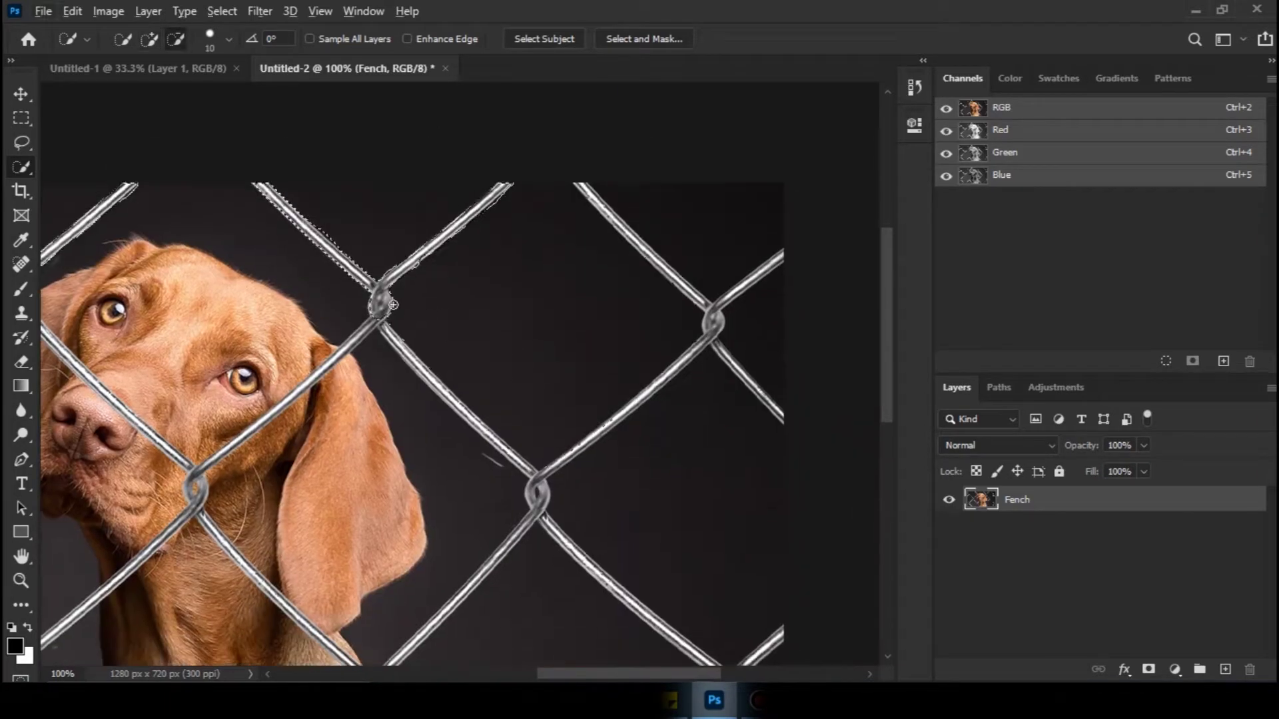
Step: Complete the fence selection with the wires to the right of the dog and the remaining strands, removing excess background
{"action": "mouse_move", "coordinate": [389, 329]}
{"action": "left_mouse_down"}
{"action": "mouse_move", "coordinate": [524, 463]}
{"action": "mouse_move", "coordinate": [661, 381]}
{"action": "mouse_move", "coordinate": [709, 333]}
{"action": "mouse_move", "coordinate": [681, 269]}
{"action": "left_mouse_up"}
{"action": "left_click", "coordinate": [488, 459], "text": "alt"}
{"action": "left_click", "coordinate": [431, 353], "text": "alt"}
{"action": "left_click", "coordinate": [674, 190], "text": "alt"}
{"action": "left_click", "coordinate": [678, 276], "text": "alt"}
{"action": "left_click", "coordinate": [619, 427], "text": "alt"}
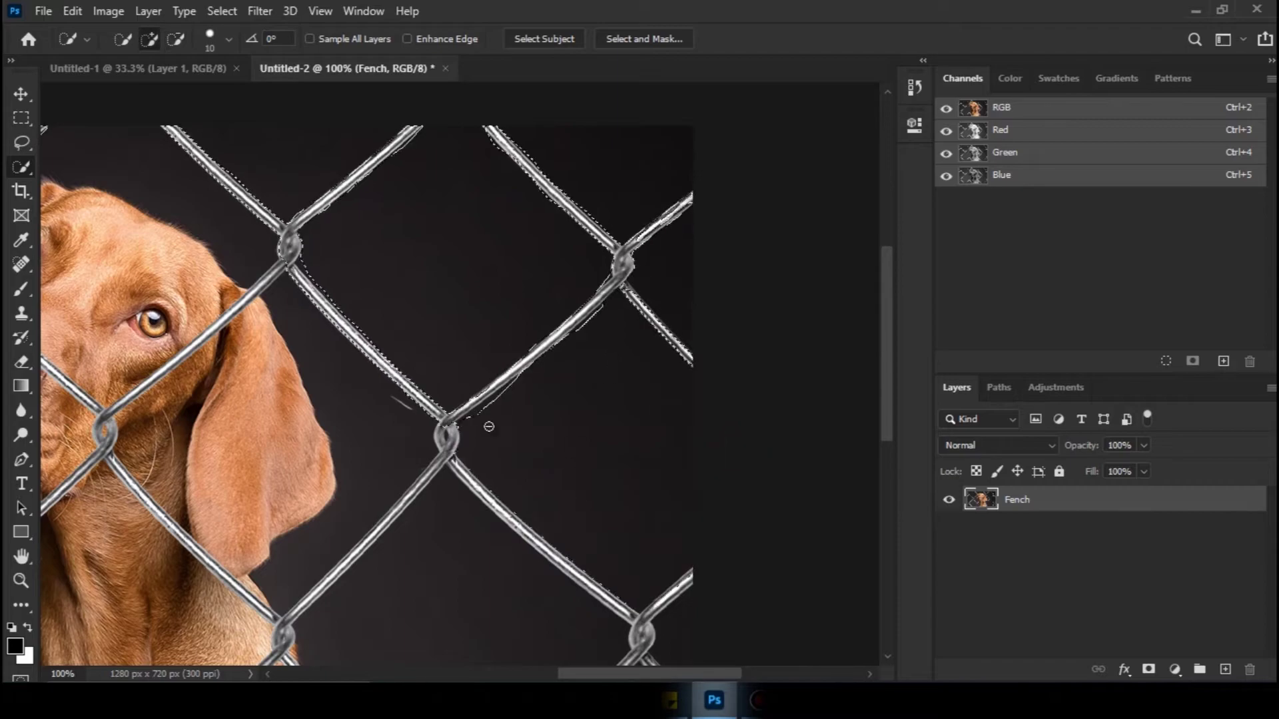
{"action": "mouse_move", "coordinate": [489, 425]}
{"action": "left_mouse_down"}
{"action": "mouse_move", "coordinate": [600, 322]}
{"action": "mouse_move", "coordinate": [736, 248]}
{"action": "left_mouse_up"}
{"action": "left_click_drag", "start_coordinate": [372, 559], "coordinate": [666, 287]}
{"action": "left_click_drag", "start_coordinate": [618, 382], "coordinate": [606, 348]}
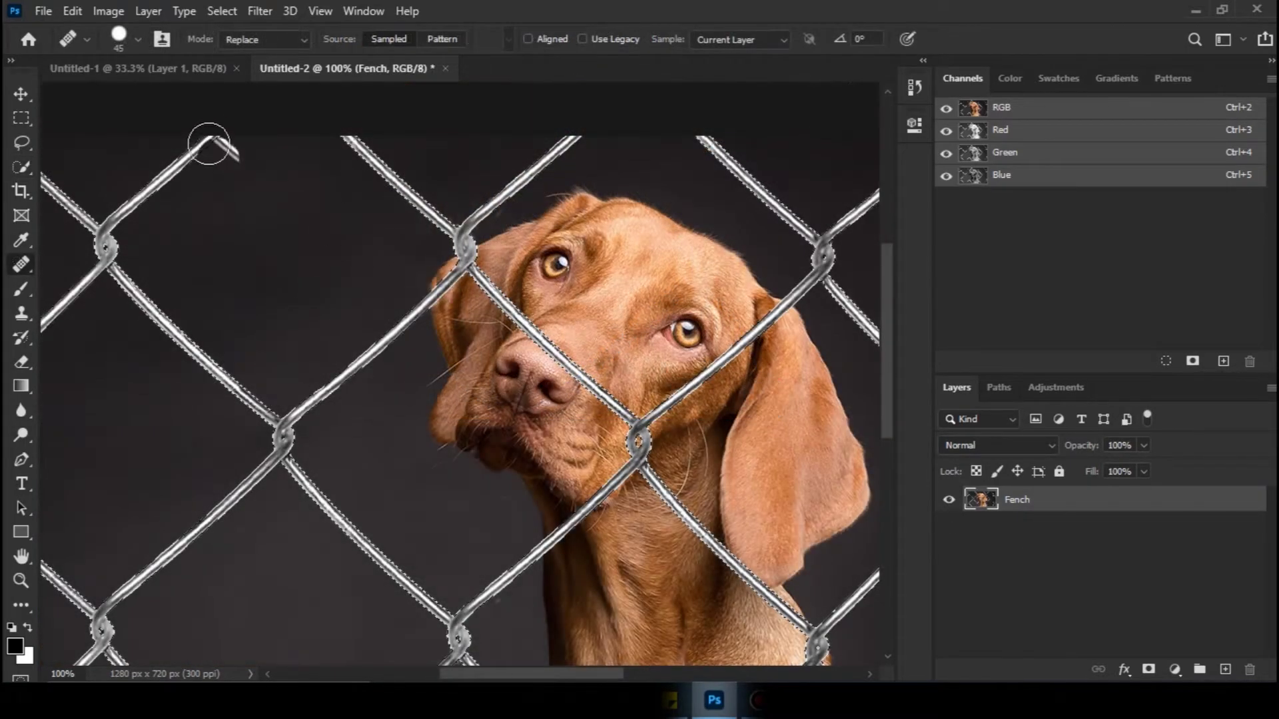
Step: Expand the fence selection by 5 pixels
{"action": "left_click", "coordinate": [20, 94]}
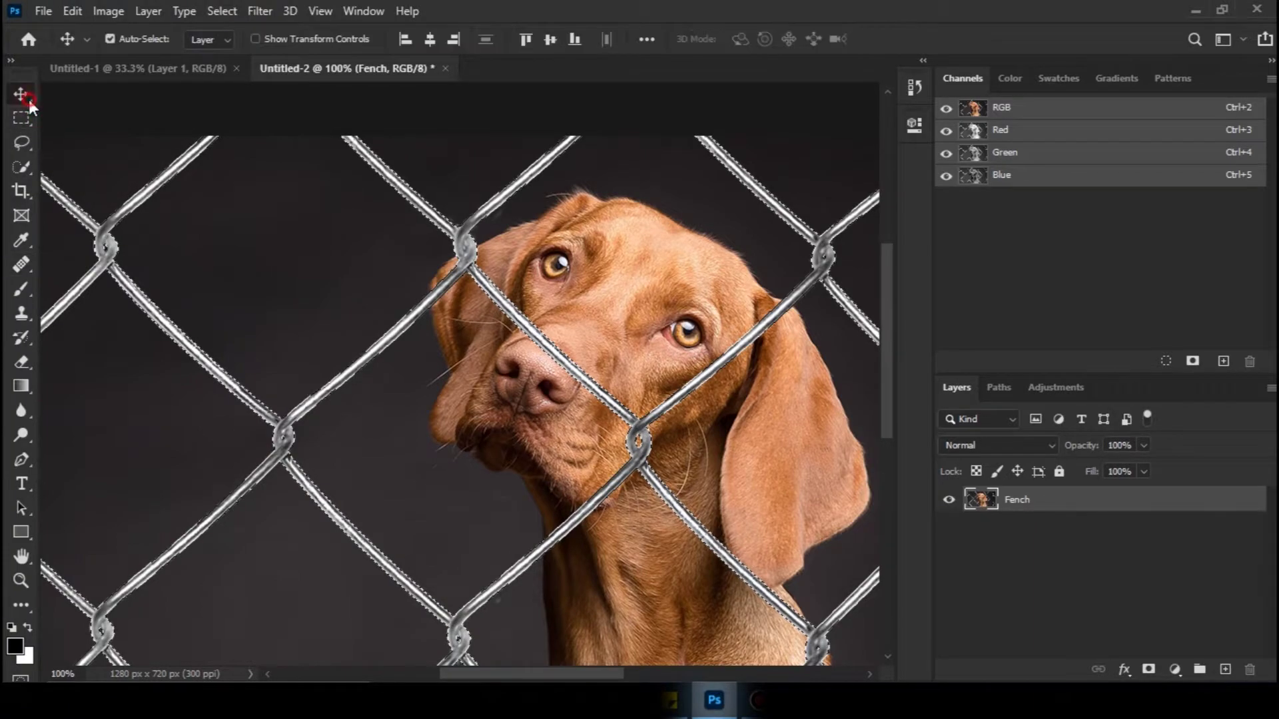
{"action": "left_click", "coordinate": [222, 12]}
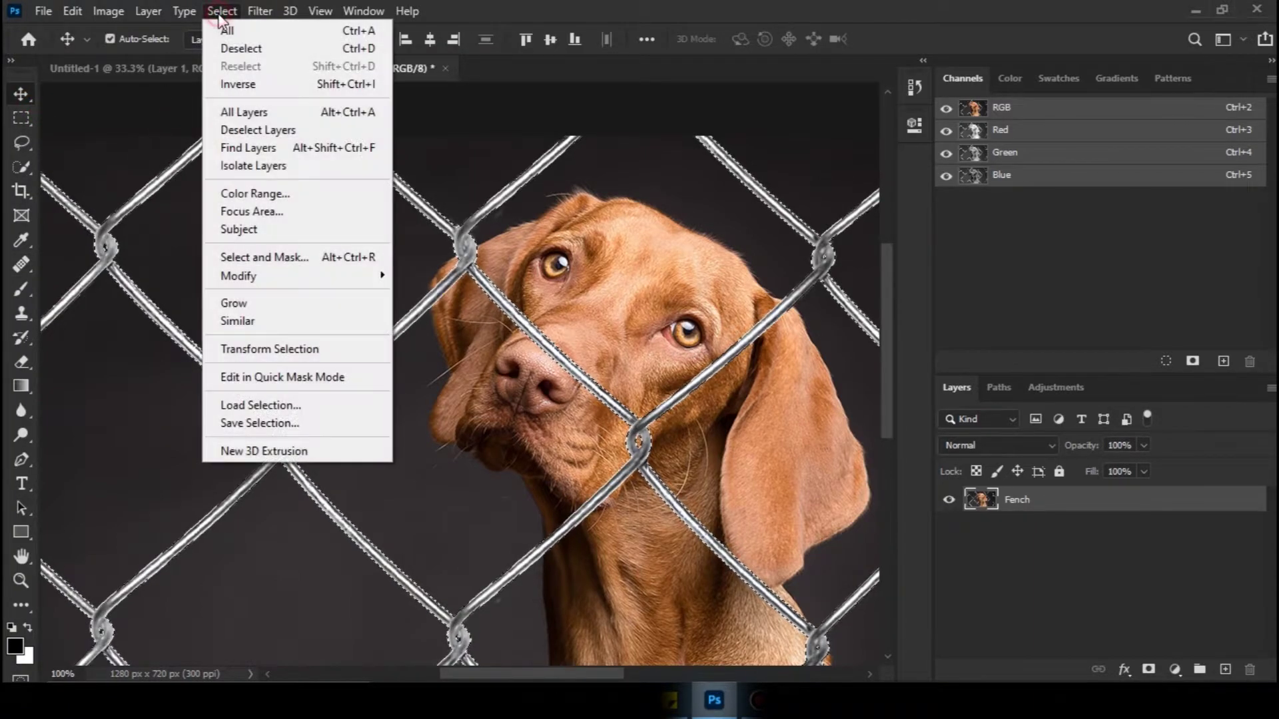
{"action": "mouse_move", "coordinate": [360, 275]}
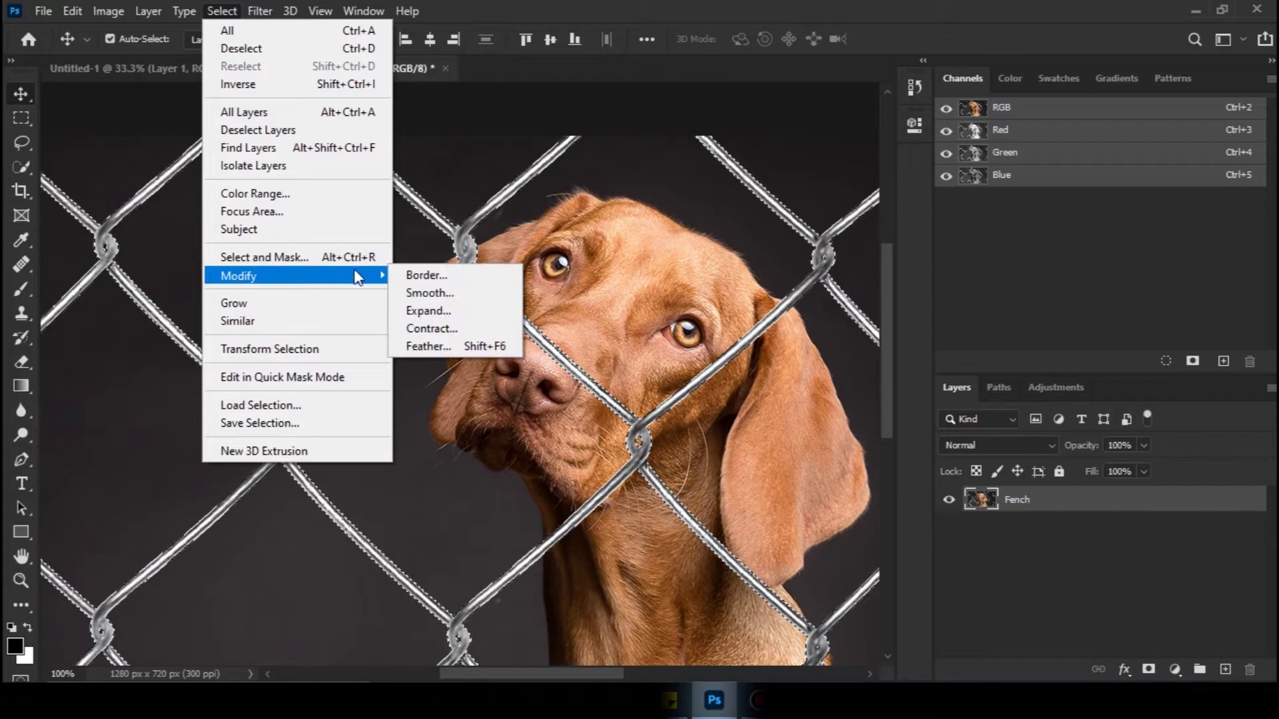
{"action": "left_click", "coordinate": [466, 310]}
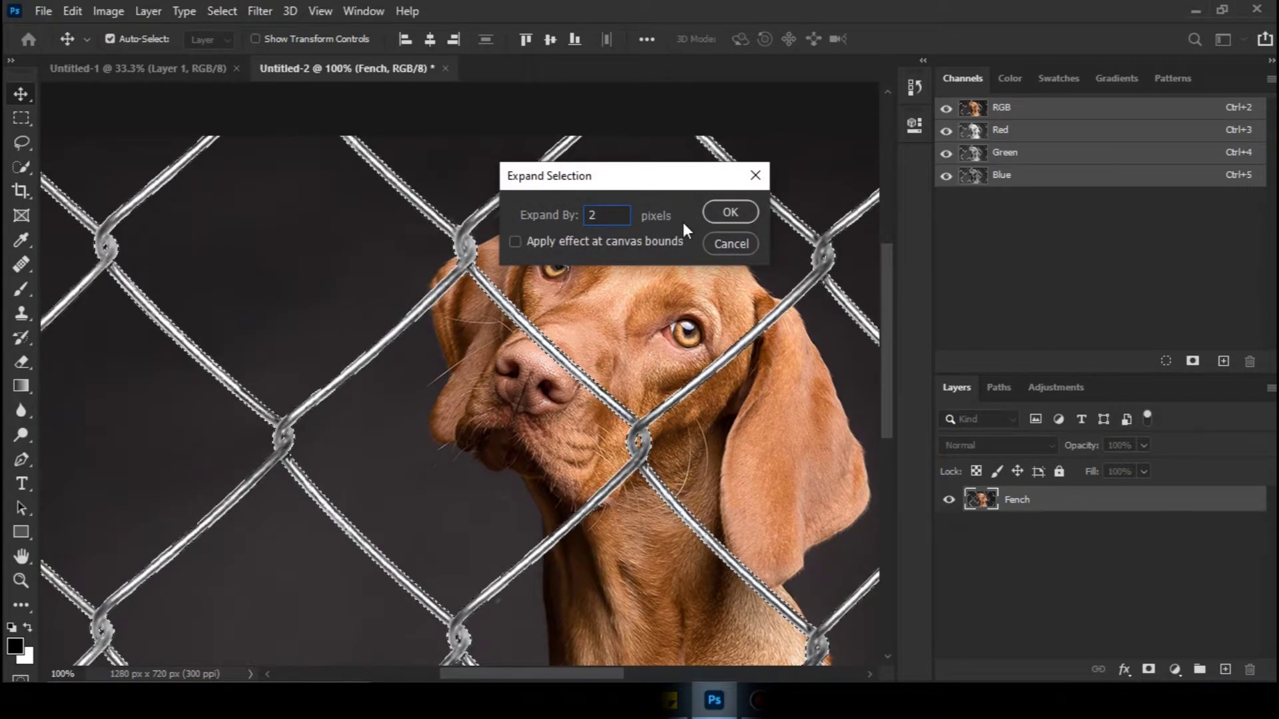
{"action": "key", "text": "BackSpace"}
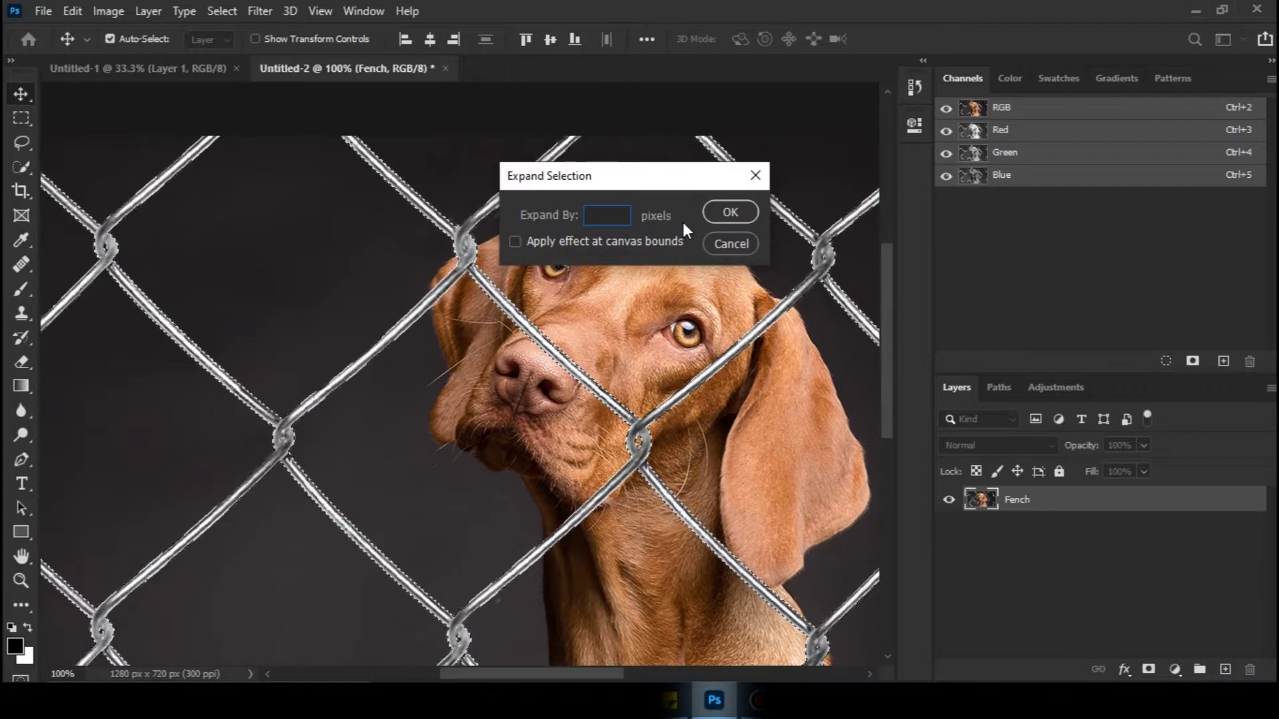
{"action": "type", "text": "5"}
{"action": "key", "text": "Return"}
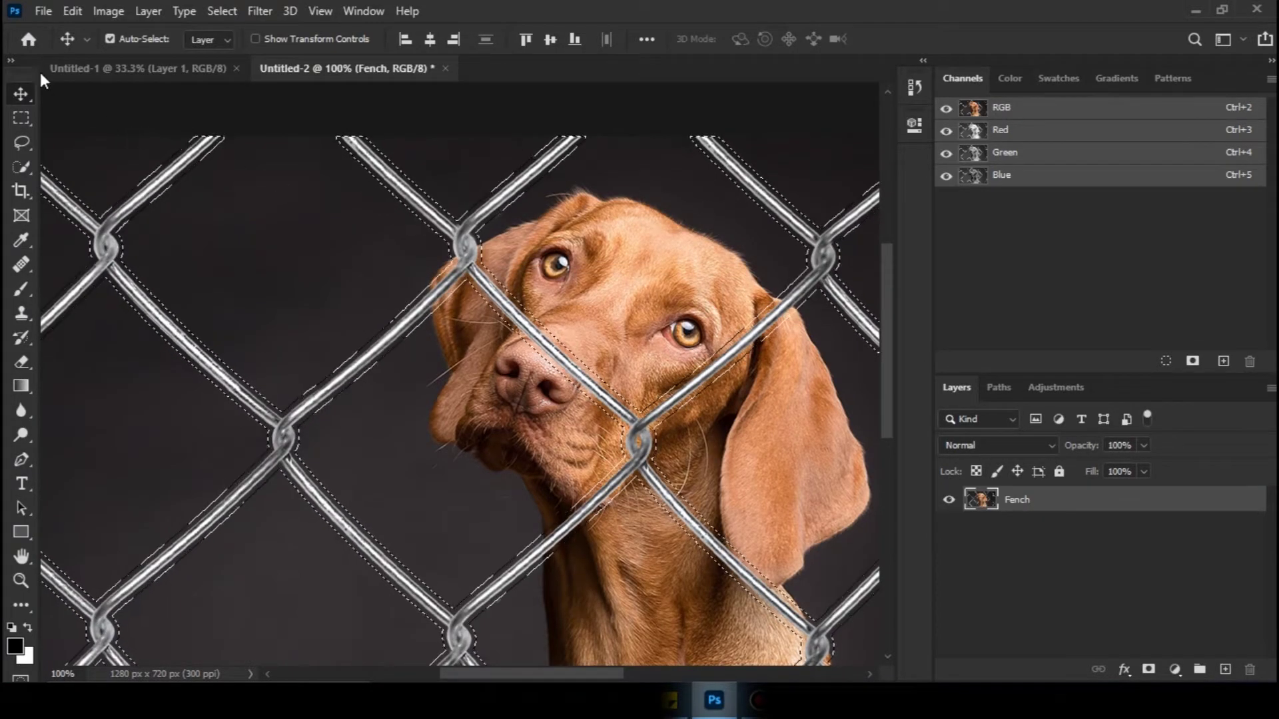
Step: Fill the selected fence with Content-Aware contents in Normal mode at 100% opacity, and deselect
{"action": "left_click", "coordinate": [61, 19]}
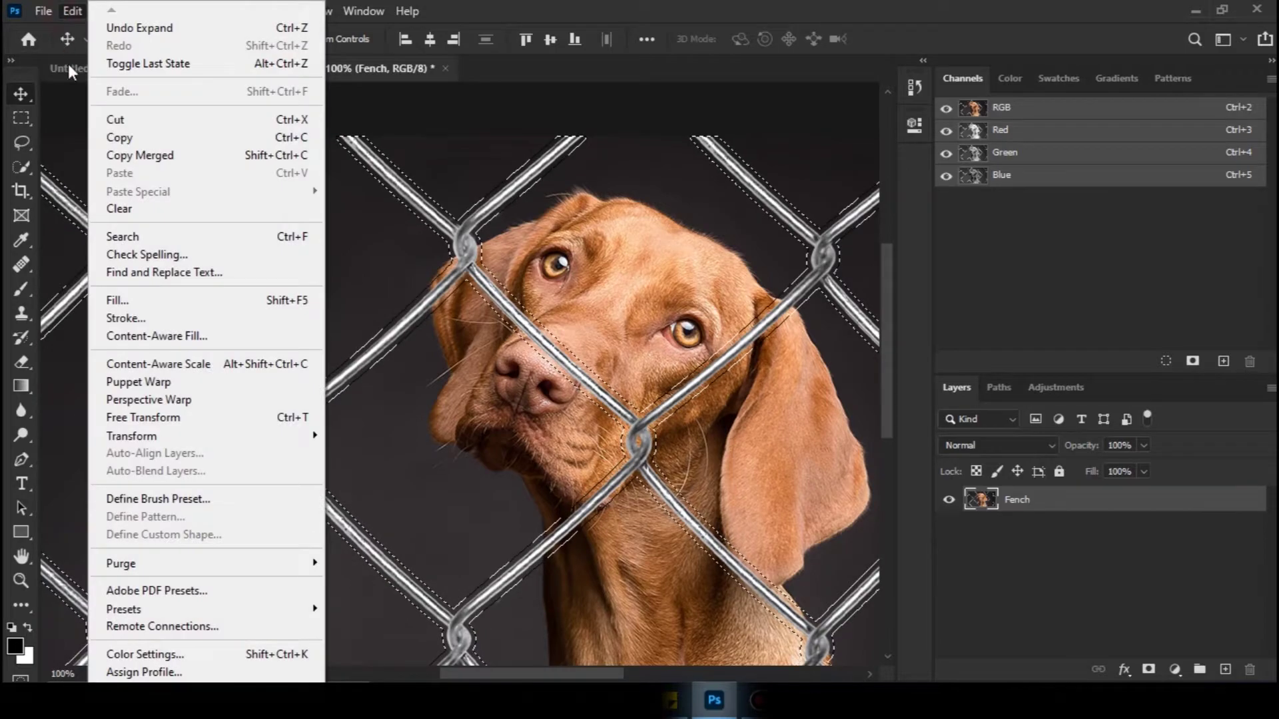
{"action": "left_click", "coordinate": [140, 299]}
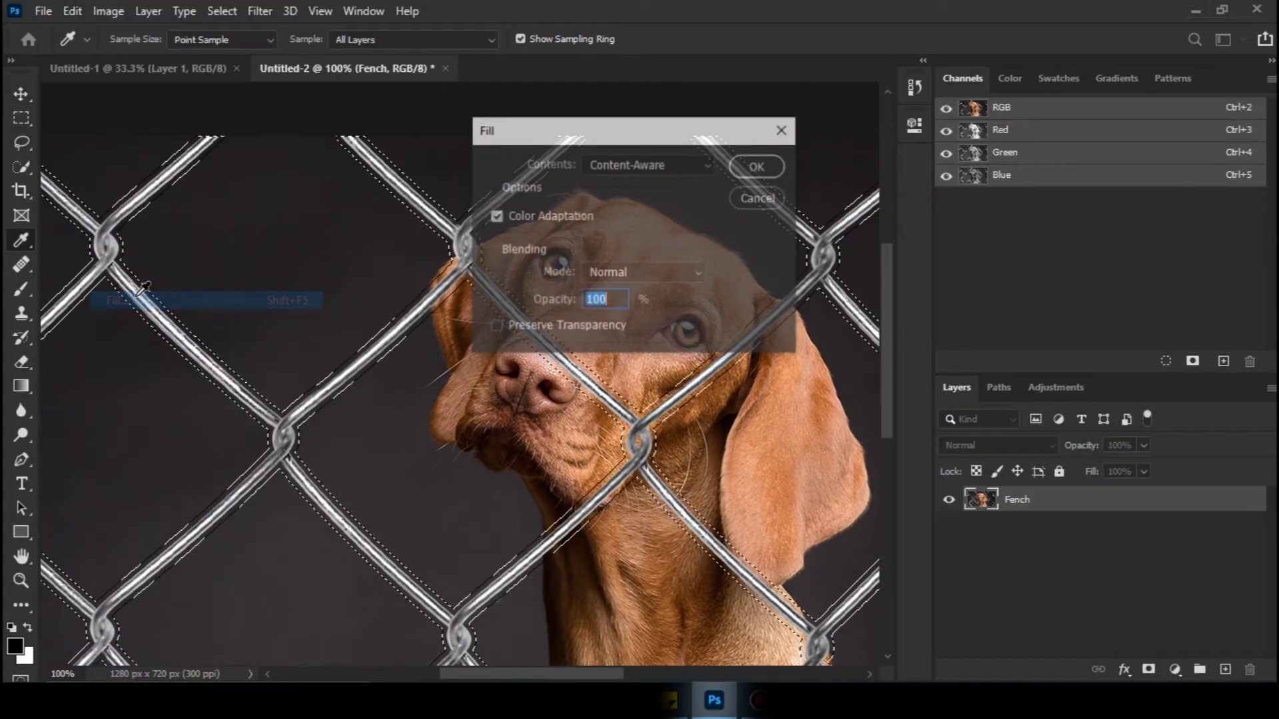
{"action": "left_click", "coordinate": [760, 165]}
{"action": "key", "text": "v"}
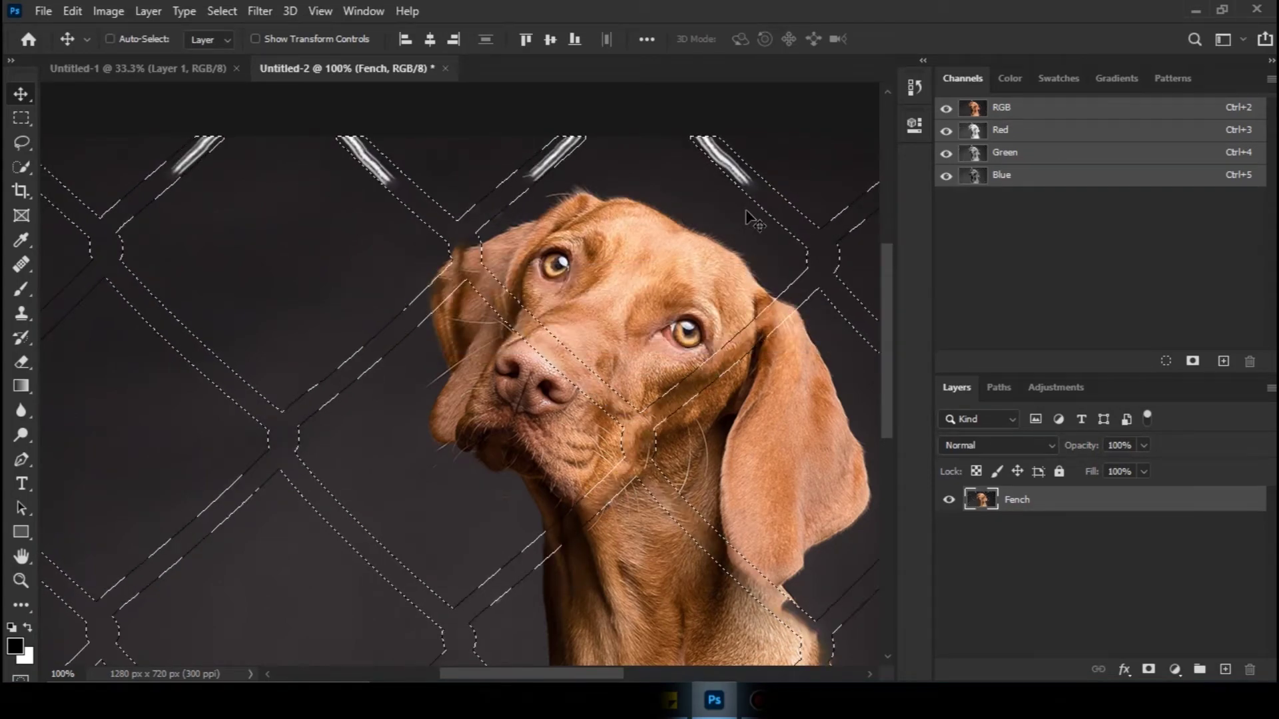
{"action": "key", "text": "ctrl+d"}
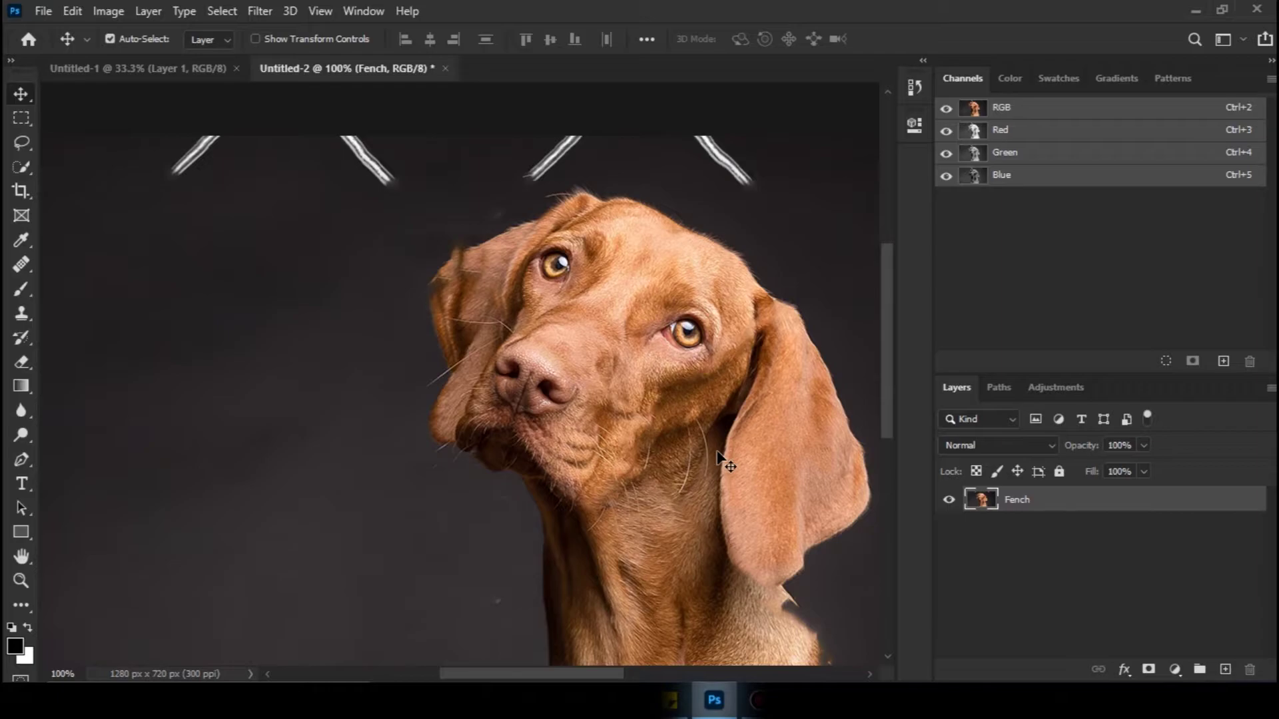
Step: Rebuild the damaged shoulder edge below the dog's ear with the Patch tool, sampling neighbouring fur, and deselect
{"action": "key", "text": "ctrl+minus"}
{"action": "key", "text": "ctrl+plus"}
{"action": "key", "text": "ctrl+plus"}
{"action": "key", "text": "ctrl+plus"}
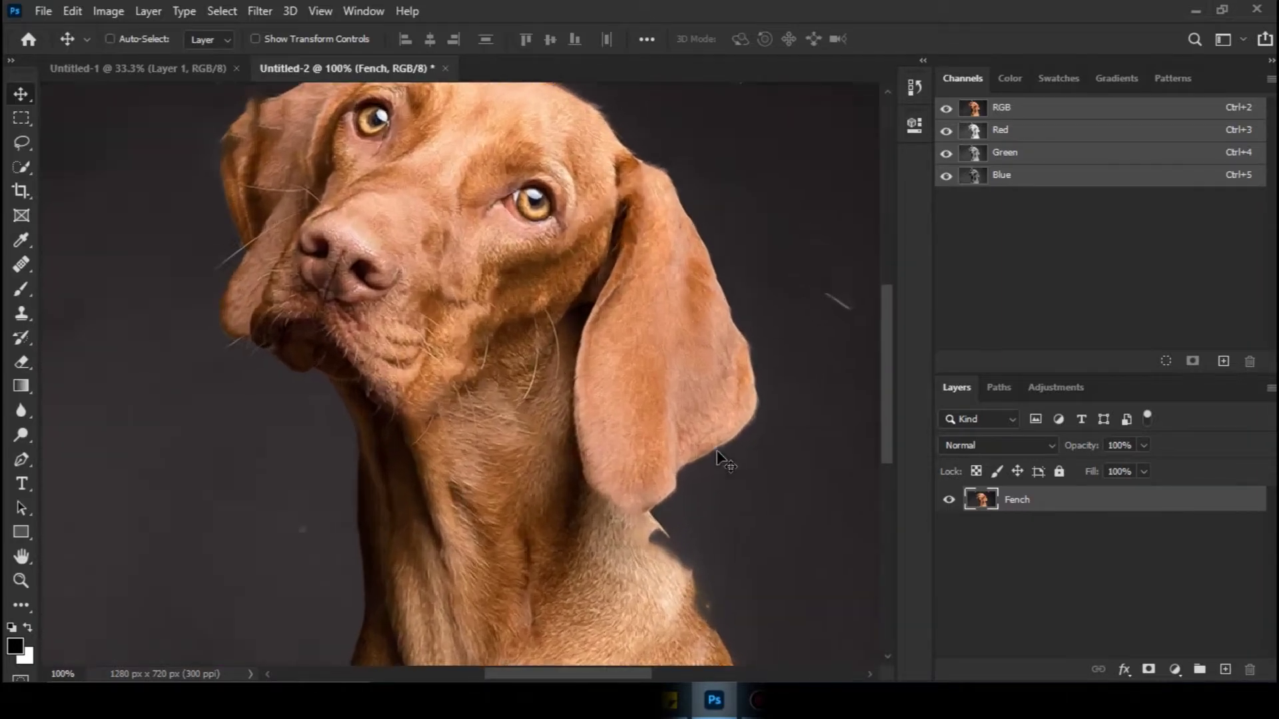
{"action": "key", "text": "ctrl+minus"}
{"action": "left_click_drag", "start_coordinate": [744, 484], "coordinate": [466, 183]}
{"action": "left_click_drag", "start_coordinate": [716, 257], "coordinate": [742, 486]}
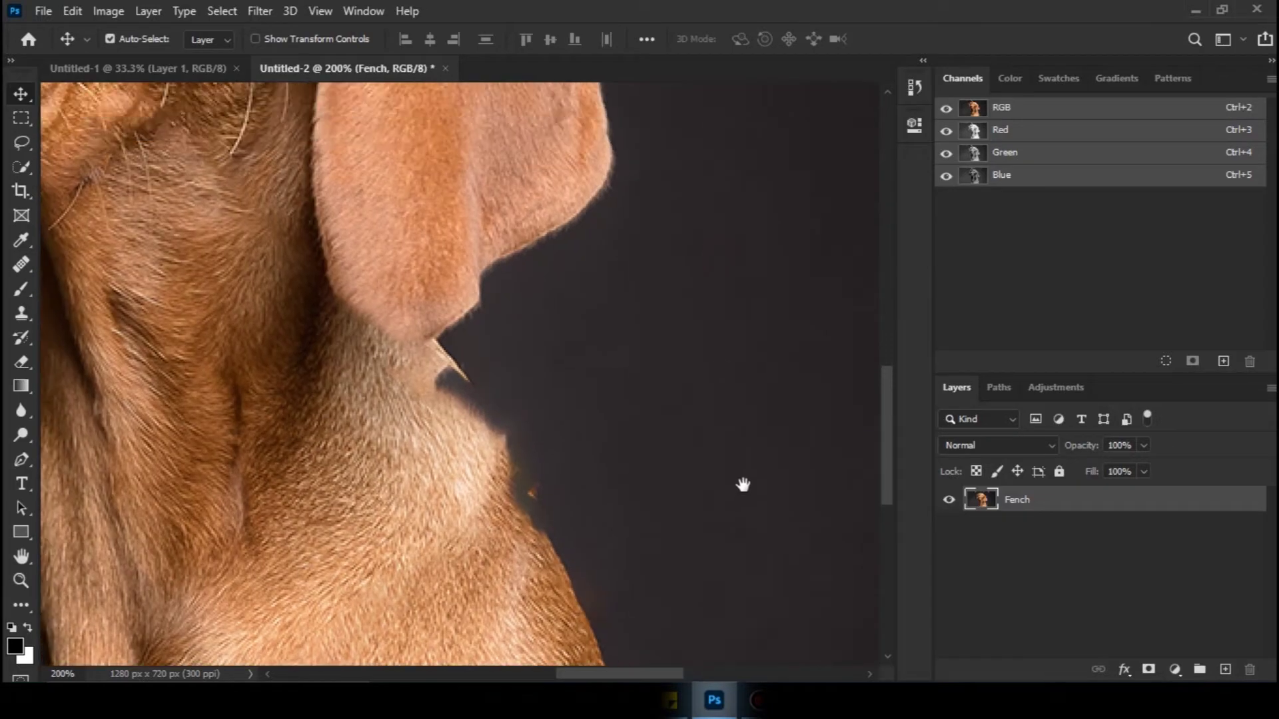
{"action": "left_click", "coordinate": [21, 264]}
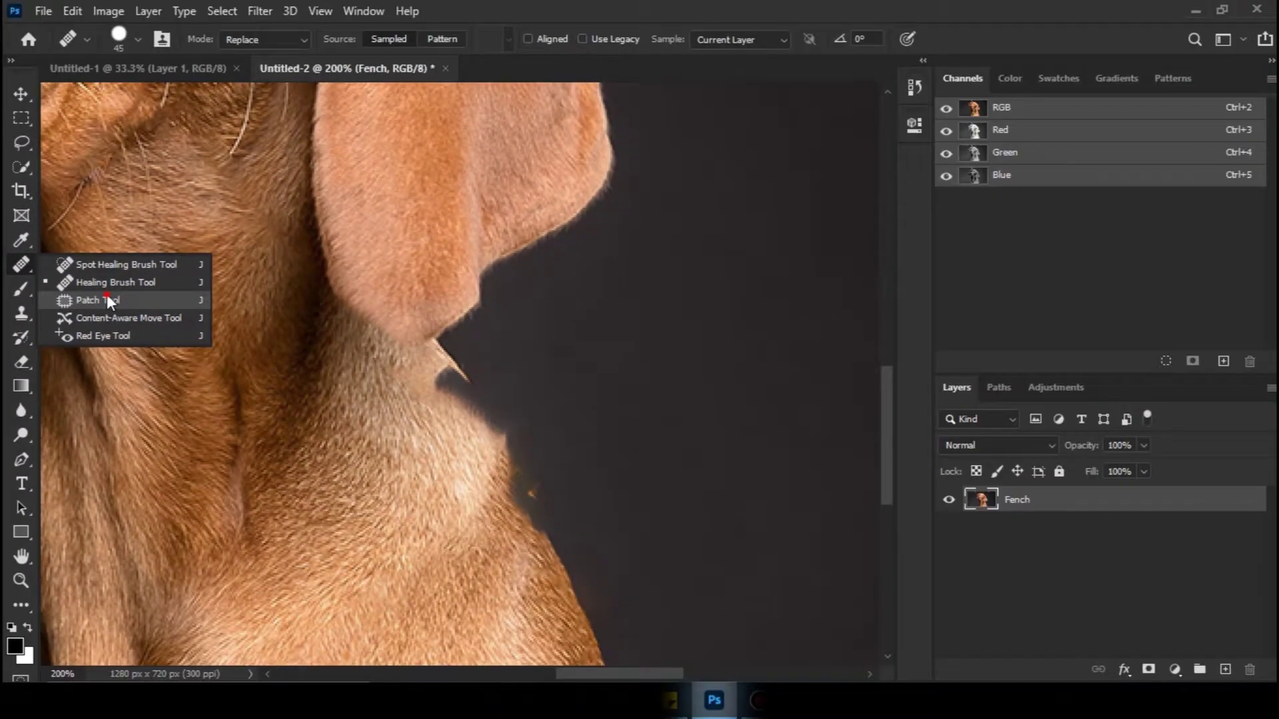
{"action": "left_click", "coordinate": [107, 298]}
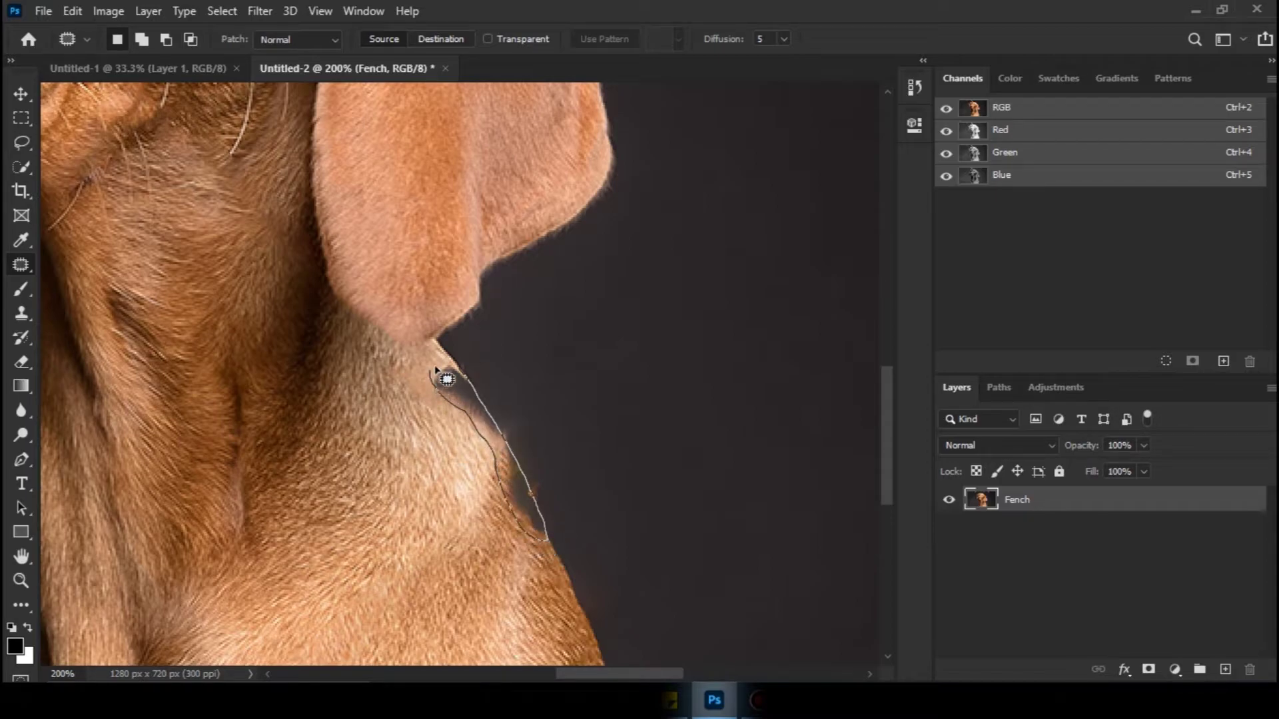
{"action": "left_click_drag", "start_coordinate": [451, 365], "coordinate": [448, 366]}
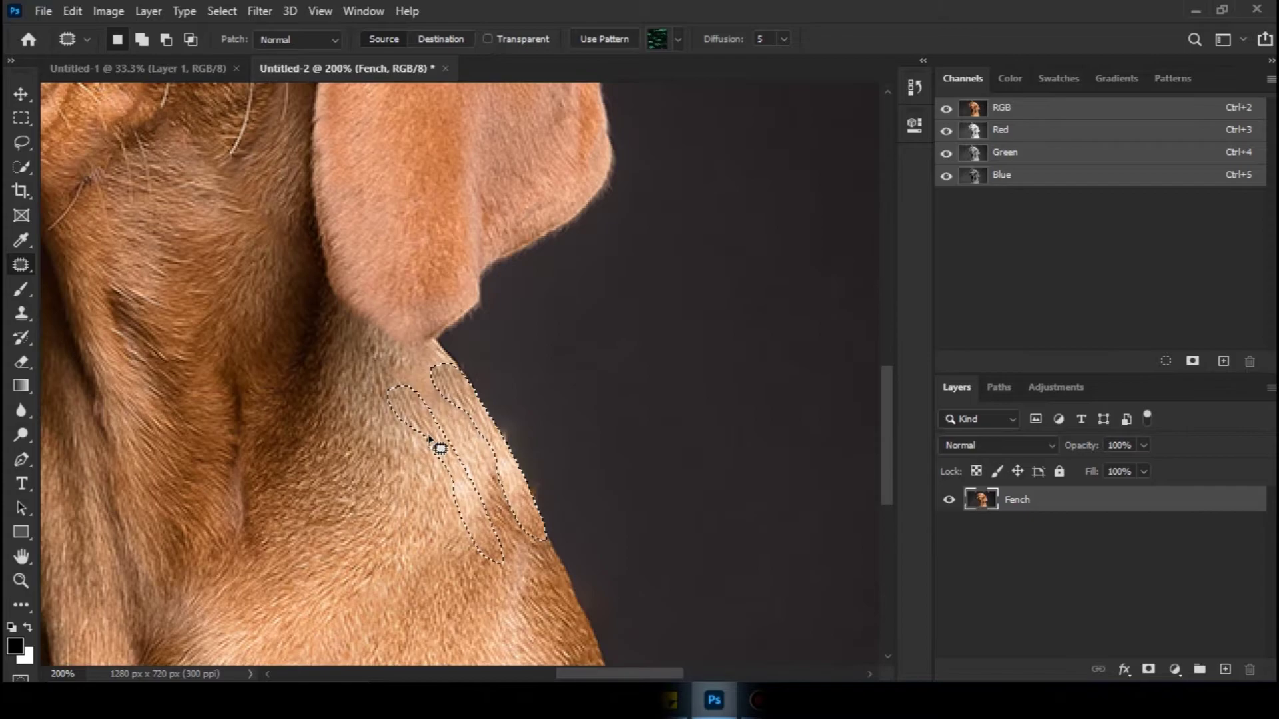
{"action": "left_click_drag", "start_coordinate": [495, 440], "coordinate": [421, 476]}
{"action": "left_click_drag", "start_coordinate": [492, 447], "coordinate": [413, 471]}
{"action": "left_click", "coordinate": [359, 465]}
Step: Switch the Patch tool to Content-Aware and repair the smudge and ragged outer edge of the dog's left-hand ear
{"action": "left_click_drag", "start_coordinate": [284, 252], "coordinate": [377, 426]}
{"action": "left_click_drag", "start_coordinate": [283, 180], "coordinate": [465, 536]}
{"action": "left_click_drag", "start_coordinate": [286, 160], "coordinate": [496, 254]}
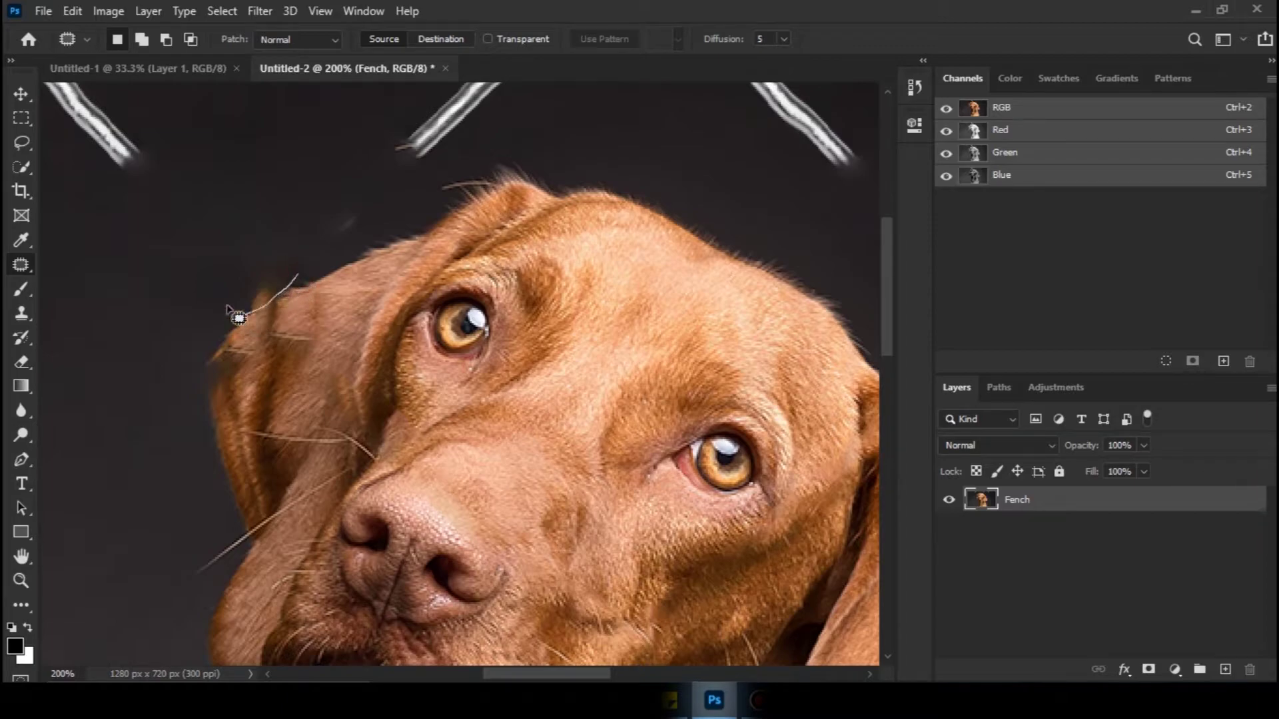
{"action": "mouse_move", "coordinate": [238, 318]}
{"action": "left_mouse_down"}
{"action": "mouse_move", "coordinate": [184, 313]}
{"action": "mouse_move", "coordinate": [257, 298]}
{"action": "mouse_move", "coordinate": [190, 310]}
{"action": "left_mouse_up"}
{"action": "left_click", "coordinate": [298, 38]}
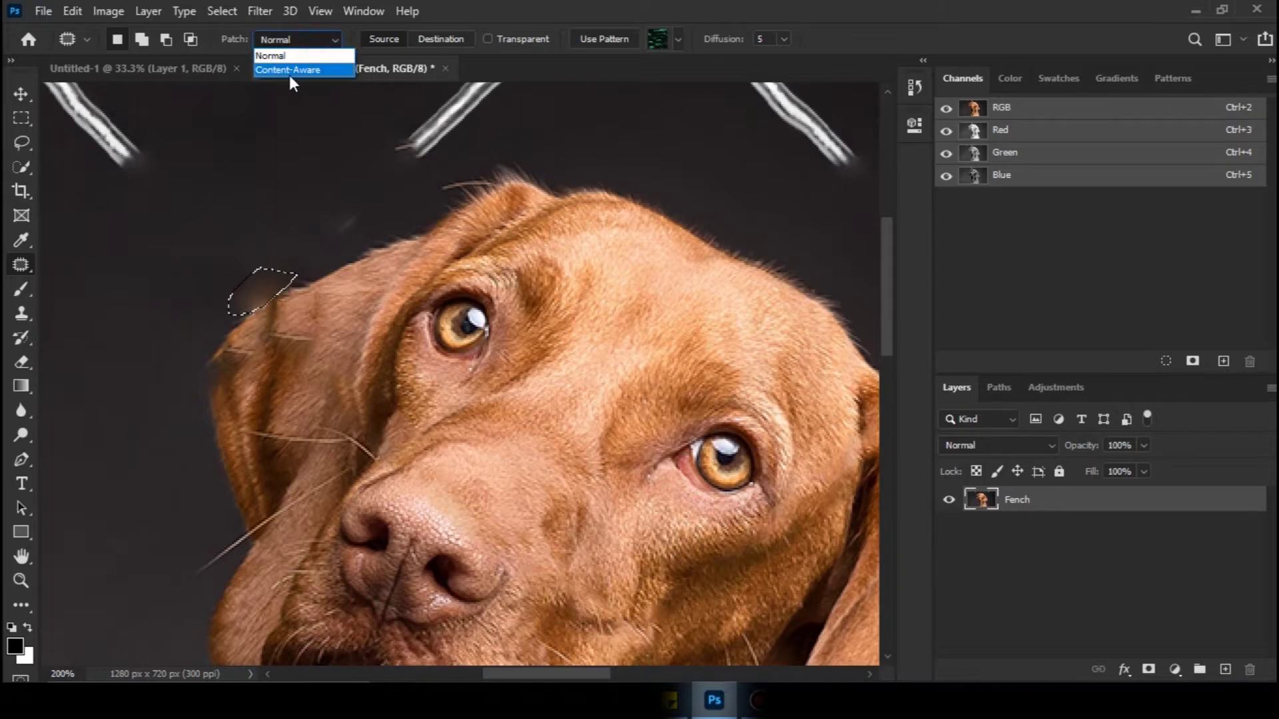
{"action": "left_click", "coordinate": [289, 70]}
{"action": "left_click_drag", "start_coordinate": [267, 293], "coordinate": [193, 299]}
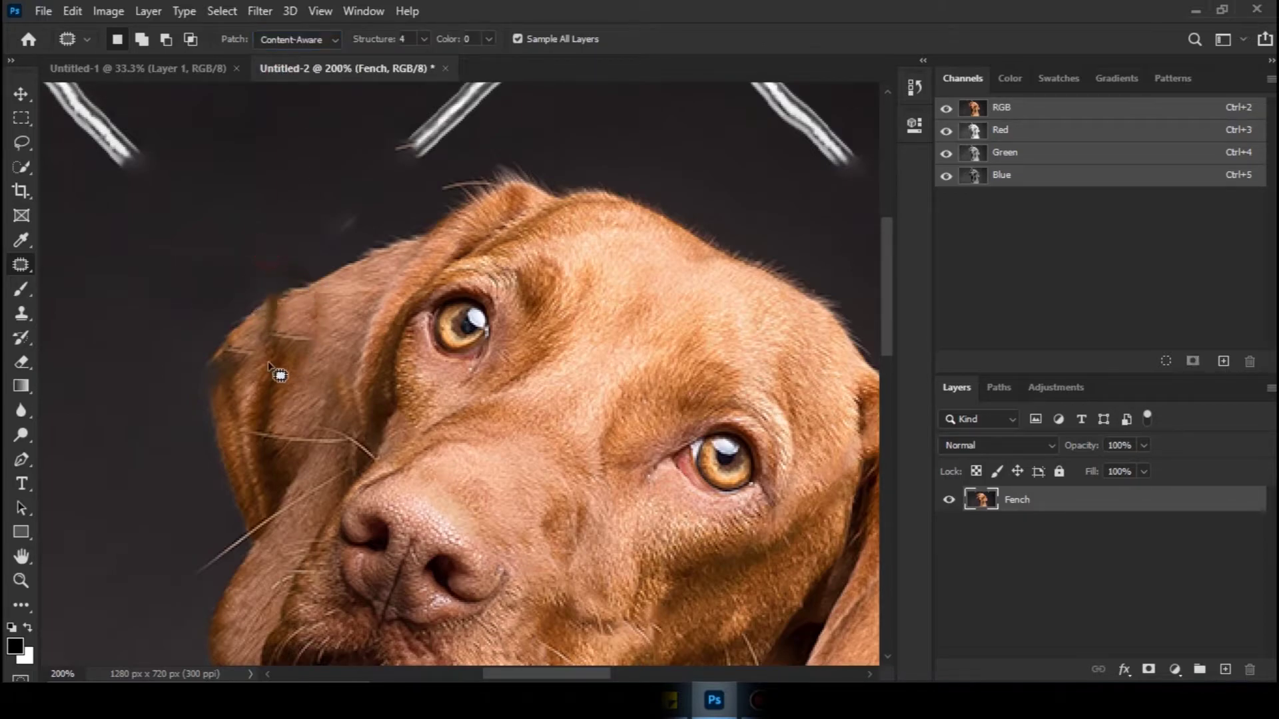
{"action": "left_click_drag", "start_coordinate": [246, 382], "coordinate": [223, 275]}
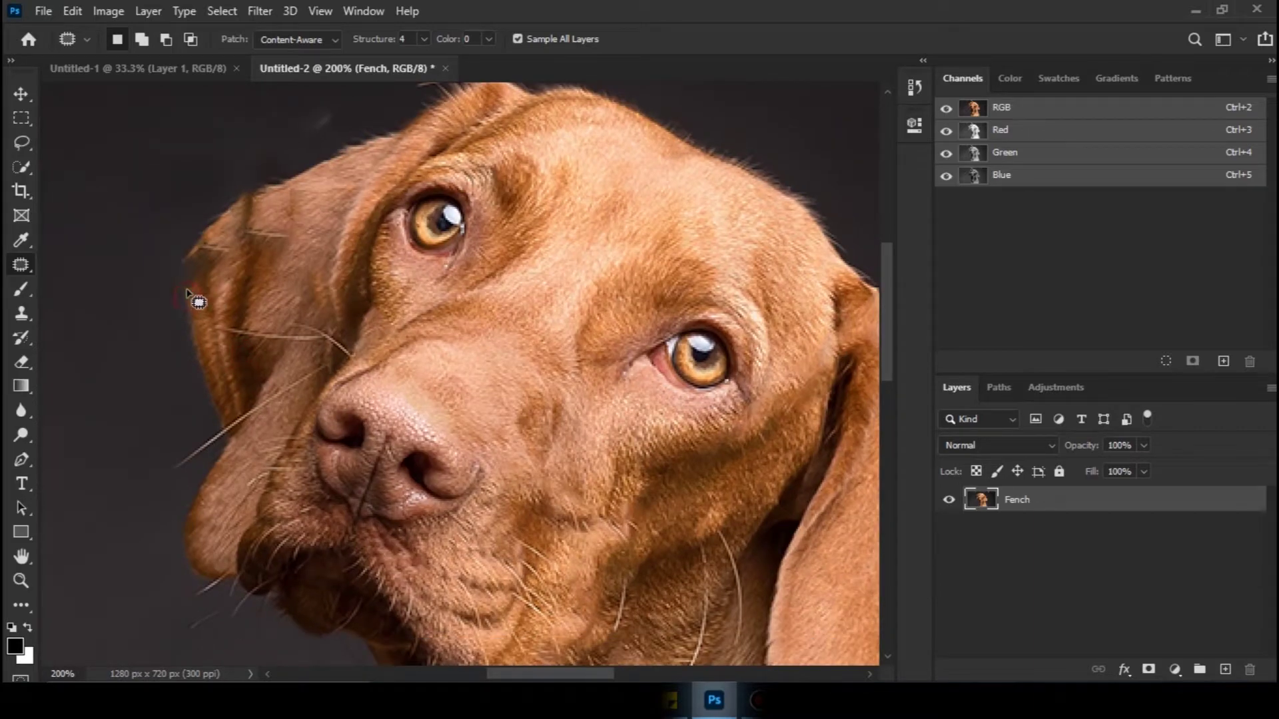
{"action": "left_click_drag", "start_coordinate": [206, 274], "coordinate": [192, 292]}
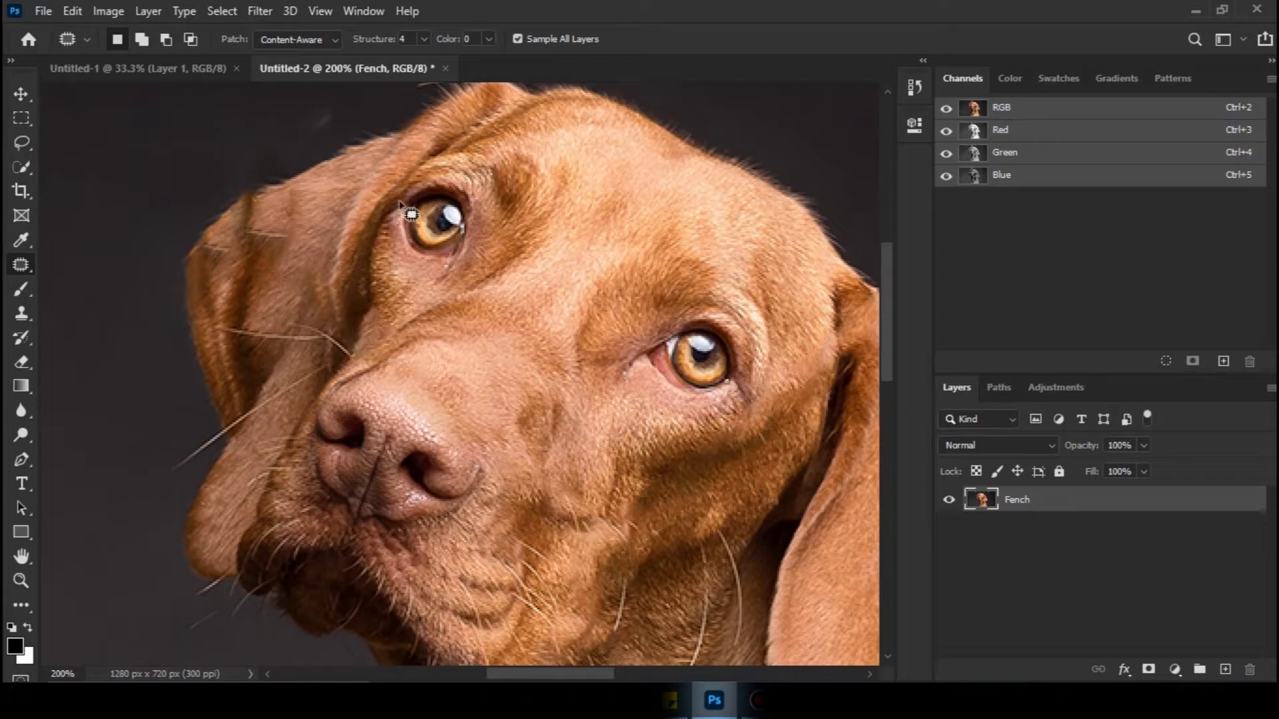
Step: Patch out the leftover wire piece above the left side of the dog's head using clean dark background
{"action": "left_click_drag", "start_coordinate": [554, 403], "coordinate": [306, 583]}
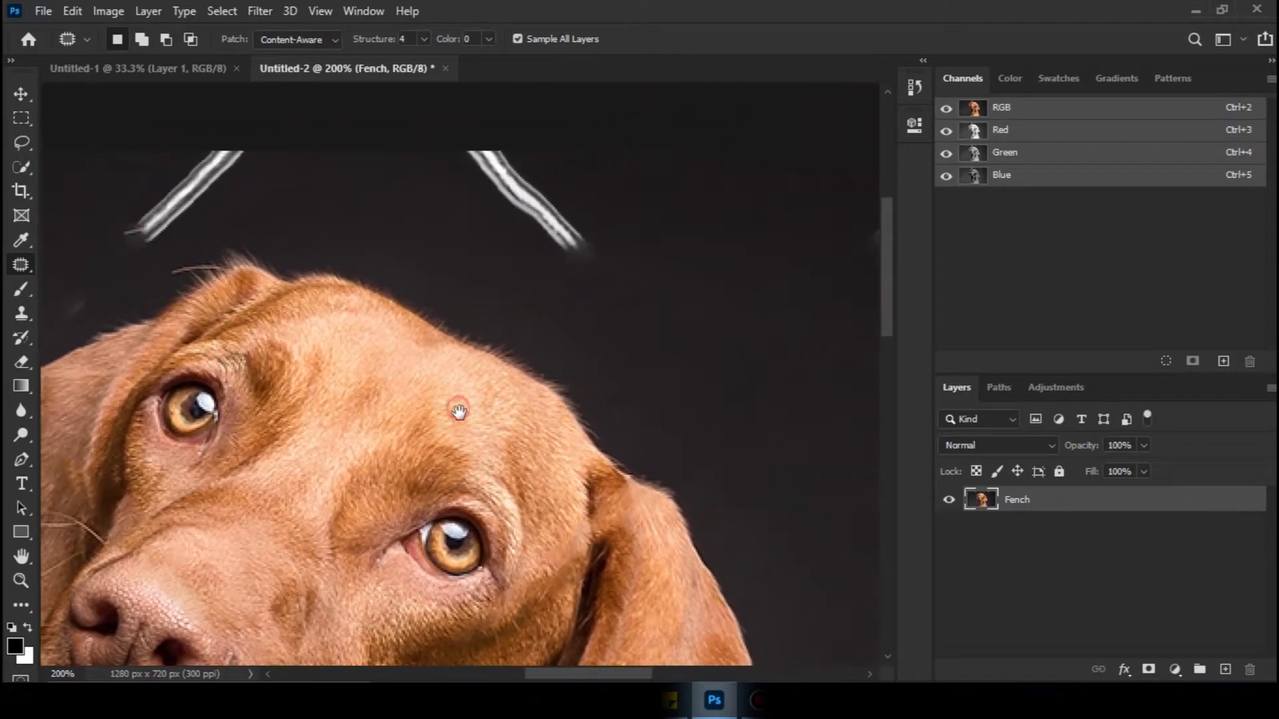
{"action": "left_click_drag", "start_coordinate": [383, 361], "coordinate": [432, 440]}
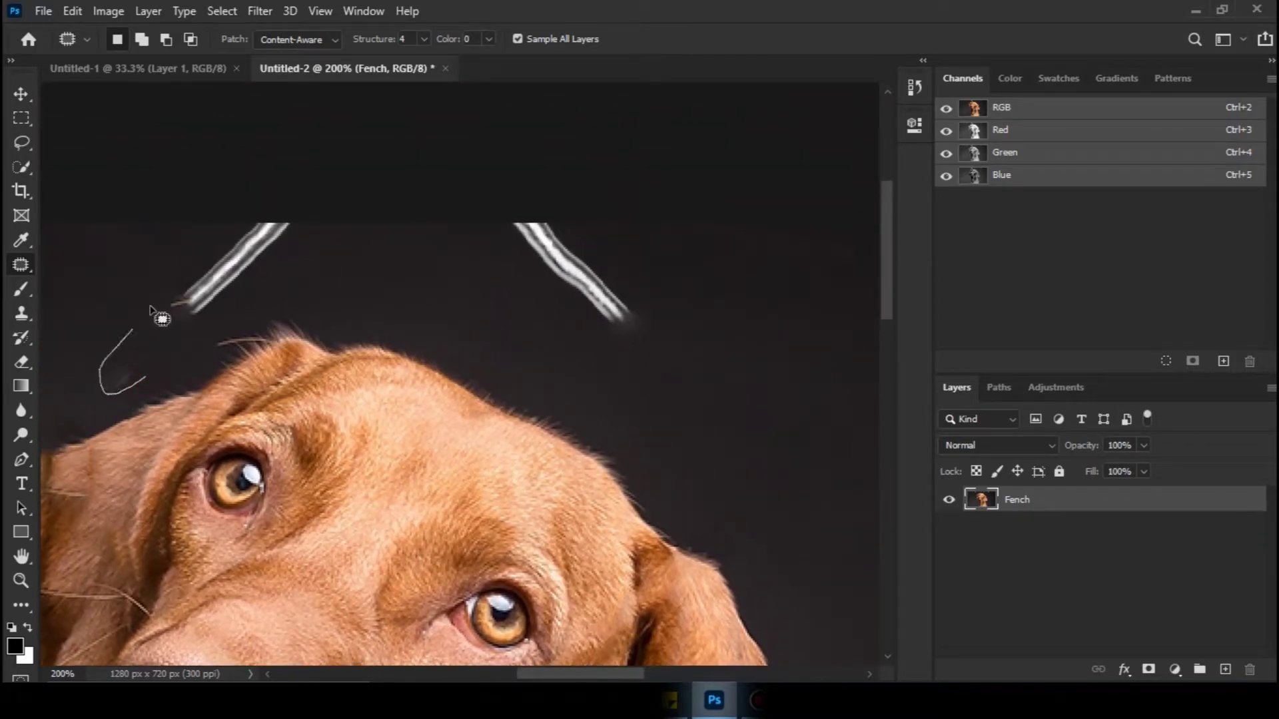
{"action": "mouse_move", "coordinate": [150, 307]}
{"action": "left_mouse_down"}
{"action": "mouse_move", "coordinate": [198, 250]}
{"action": "mouse_move", "coordinate": [295, 205]}
{"action": "left_mouse_up"}
{"action": "left_click_drag", "start_coordinate": [294, 256], "coordinate": [204, 336]}
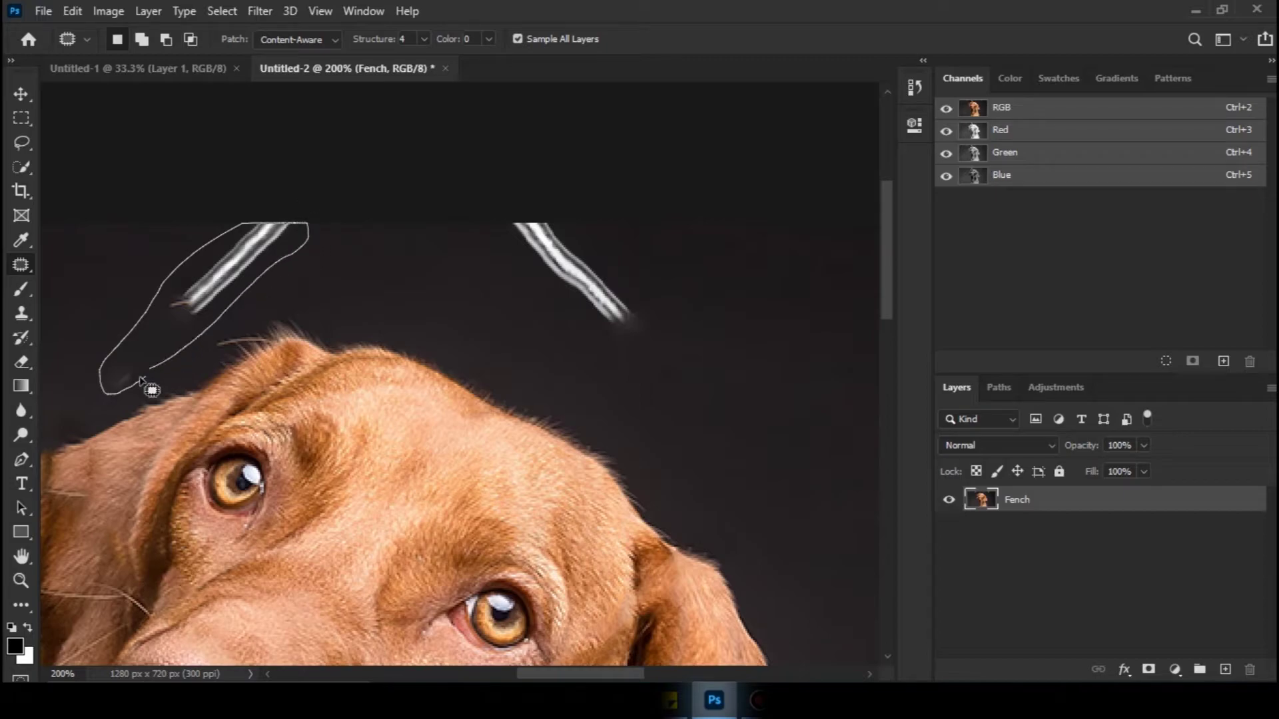
{"action": "left_click_drag", "start_coordinate": [142, 381], "coordinate": [139, 384]}
{"action": "mouse_move", "coordinate": [183, 316]}
{"action": "left_mouse_down"}
{"action": "mouse_move", "coordinate": [733, 283]}
{"action": "mouse_move", "coordinate": [793, 380]}
{"action": "mouse_move", "coordinate": [787, 394]}
{"action": "left_mouse_up"}
Step: Patch out the leftover wire piece above the right side of the dog's head with dark background, and deselect
{"action": "mouse_move", "coordinate": [618, 345]}
{"action": "left_mouse_down"}
{"action": "mouse_move", "coordinate": [498, 226]}
{"action": "mouse_move", "coordinate": [548, 195]}
{"action": "left_mouse_up"}
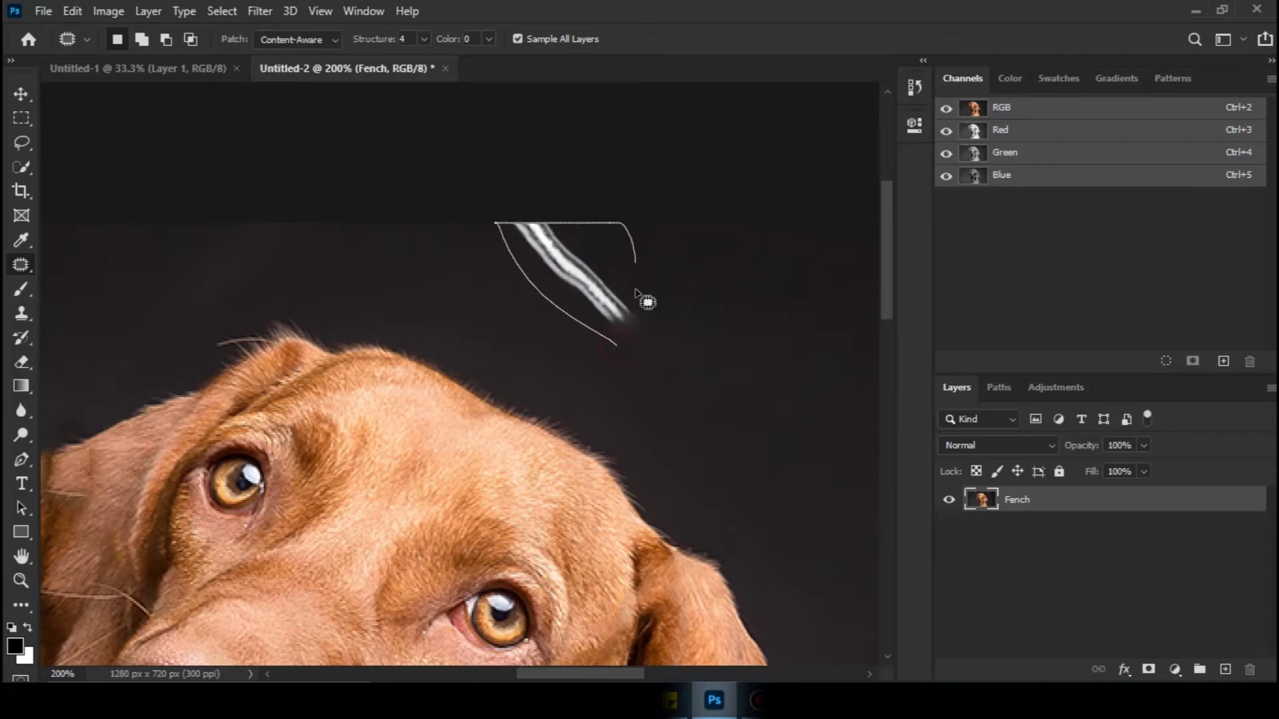
{"action": "left_click_drag", "start_coordinate": [611, 345], "coordinate": [618, 344]}
{"action": "left_click_drag", "start_coordinate": [579, 260], "coordinate": [739, 336]}
{"action": "key", "text": "ctrl+d"}
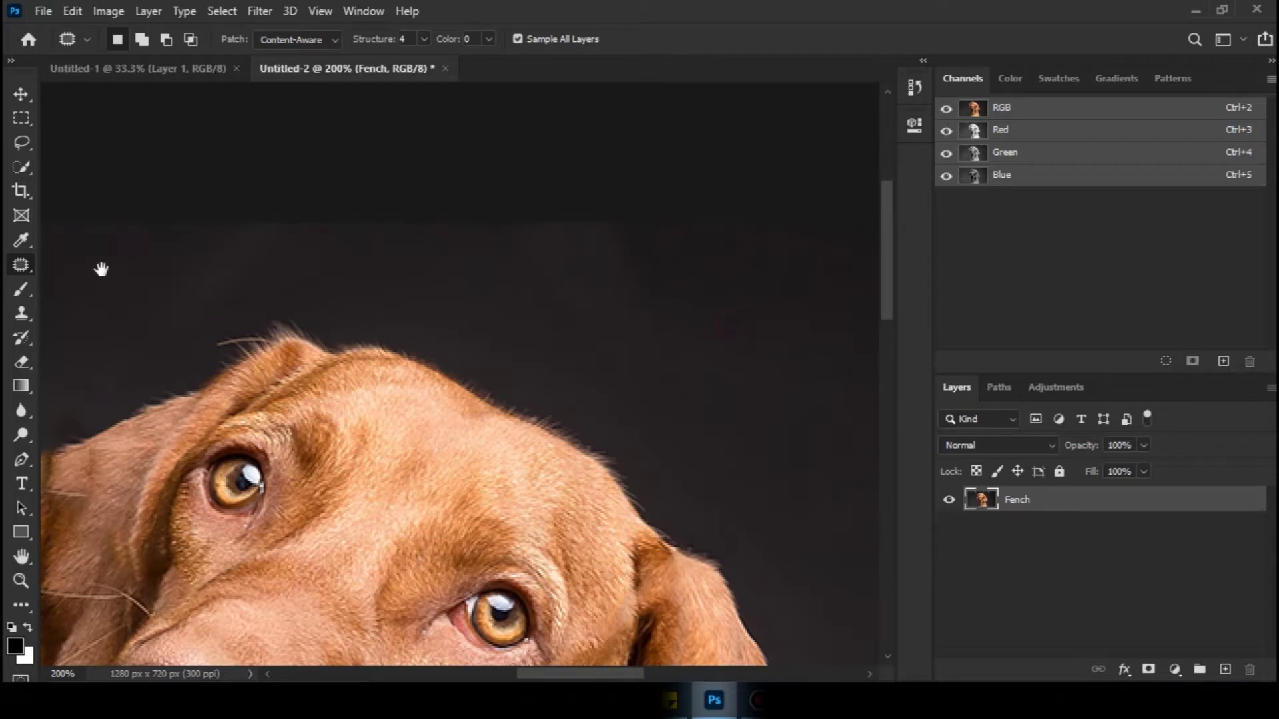
Step: Patch out the wire piece at the photo's upper edge, left of the dog, using clean dark background, and deselect
{"action": "mouse_move", "coordinate": [96, 267]}
{"action": "left_mouse_down"}
{"action": "mouse_move", "coordinate": [458, 277]}
{"action": "mouse_move", "coordinate": [821, 236]}
{"action": "left_mouse_up"}
{"action": "mouse_move", "coordinate": [673, 270]}
{"action": "left_mouse_down"}
{"action": "mouse_move", "coordinate": [539, 297]}
{"action": "mouse_move", "coordinate": [524, 181]}
{"action": "mouse_move", "coordinate": [611, 178]}
{"action": "mouse_move", "coordinate": [666, 218]}
{"action": "mouse_move", "coordinate": [674, 253]}
{"action": "mouse_move", "coordinate": [669, 269]}
{"action": "mouse_move", "coordinate": [599, 287]}
{"action": "mouse_move", "coordinate": [490, 371]}
{"action": "left_mouse_up"}
{"action": "key", "text": "ctrl+d"}
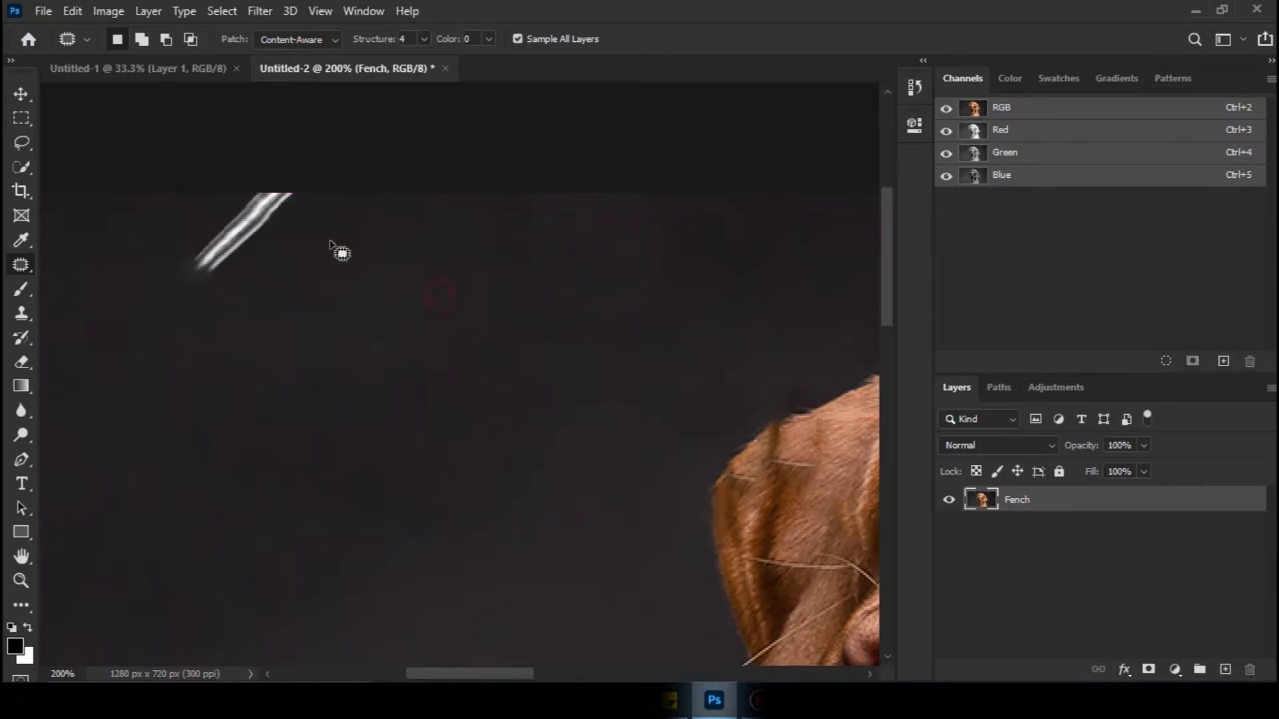
{"action": "mouse_move", "coordinate": [331, 237]}
{"action": "left_mouse_down"}
{"action": "mouse_move", "coordinate": [176, 315]}
{"action": "mouse_move", "coordinate": [290, 170]}
{"action": "mouse_move", "coordinate": [332, 234]}
{"action": "left_mouse_up"}
{"action": "left_click_drag", "start_coordinate": [262, 234], "coordinate": [470, 396]}
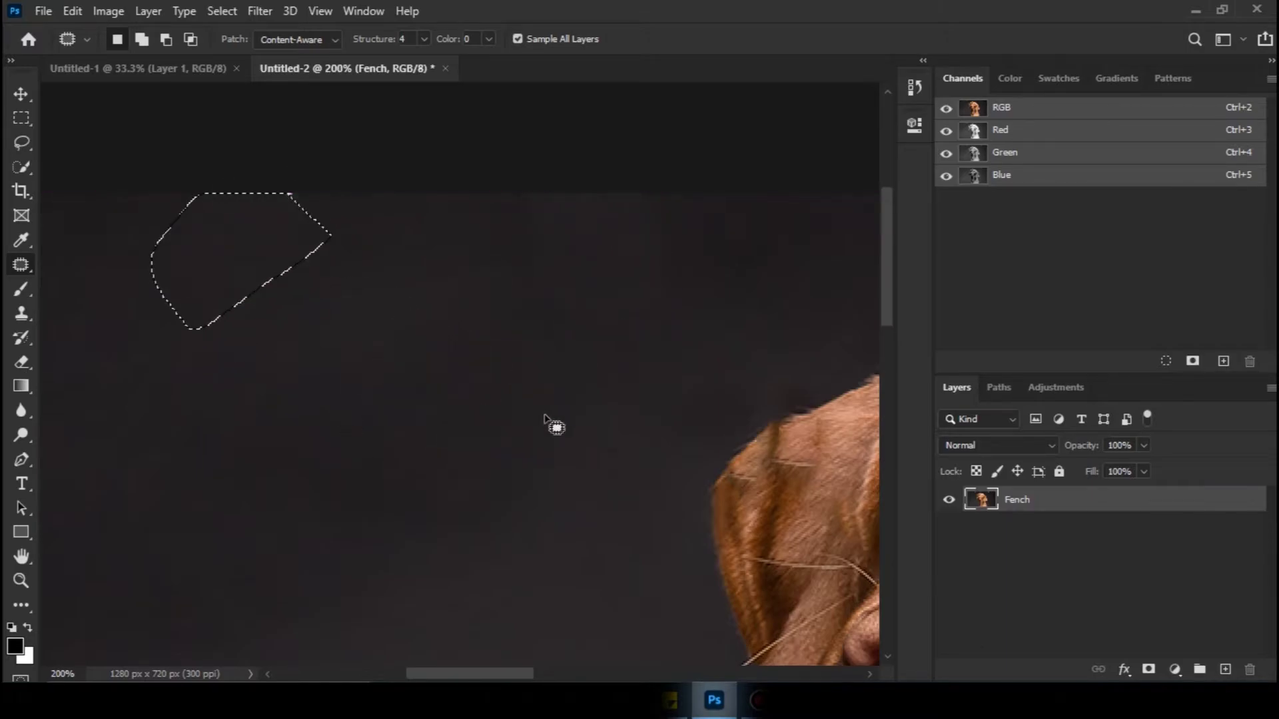
{"action": "key", "text": "ctrl+d"}
Step: Patch out the wire ends along the photo's lower edge to the right of the dog's shoulder, and deselect
{"action": "left_click_drag", "start_coordinate": [591, 437], "coordinate": [352, 12]}
{"action": "left_click_drag", "start_coordinate": [448, 625], "coordinate": [157, 254]}
{"action": "mouse_move", "coordinate": [745, 606]}
{"action": "left_mouse_down"}
{"action": "mouse_move", "coordinate": [351, 334]}
{"action": "mouse_move", "coordinate": [425, 348]}
{"action": "left_mouse_up"}
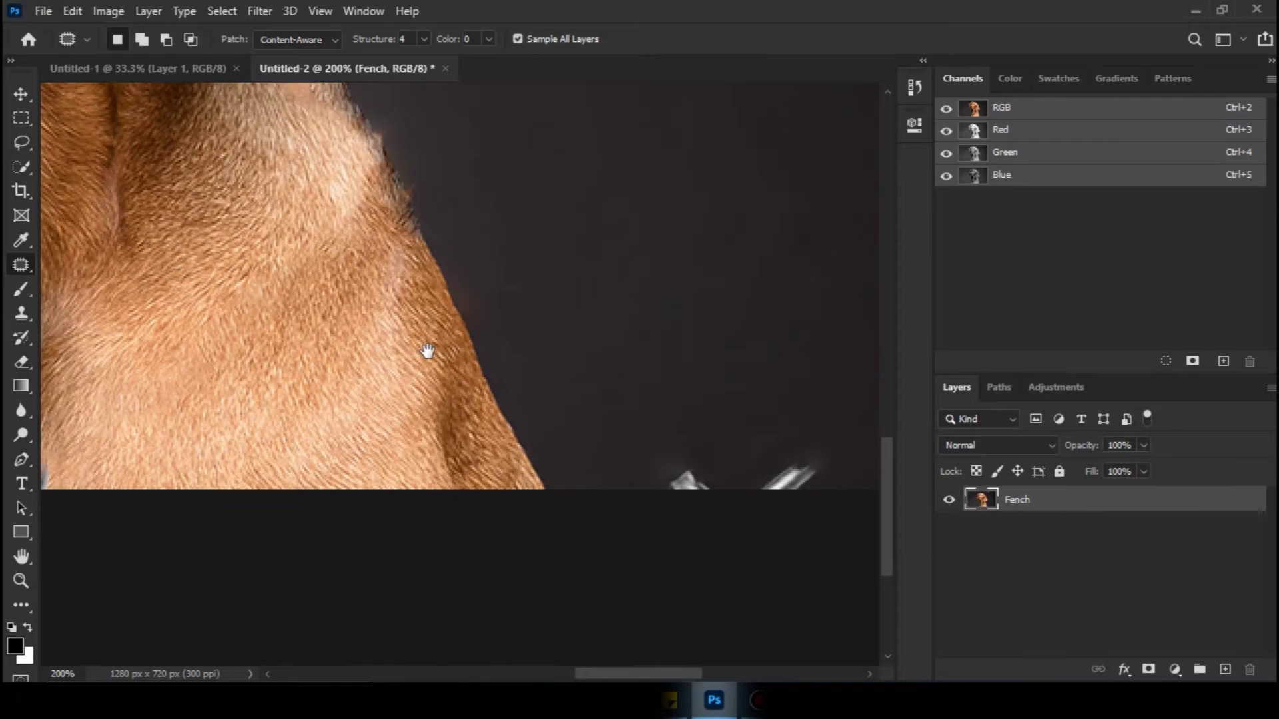
{"action": "mouse_move", "coordinate": [574, 417]}
{"action": "left_mouse_down"}
{"action": "mouse_move", "coordinate": [613, 421]}
{"action": "mouse_move", "coordinate": [770, 518]}
{"action": "mouse_move", "coordinate": [660, 519]}
{"action": "left_mouse_up"}
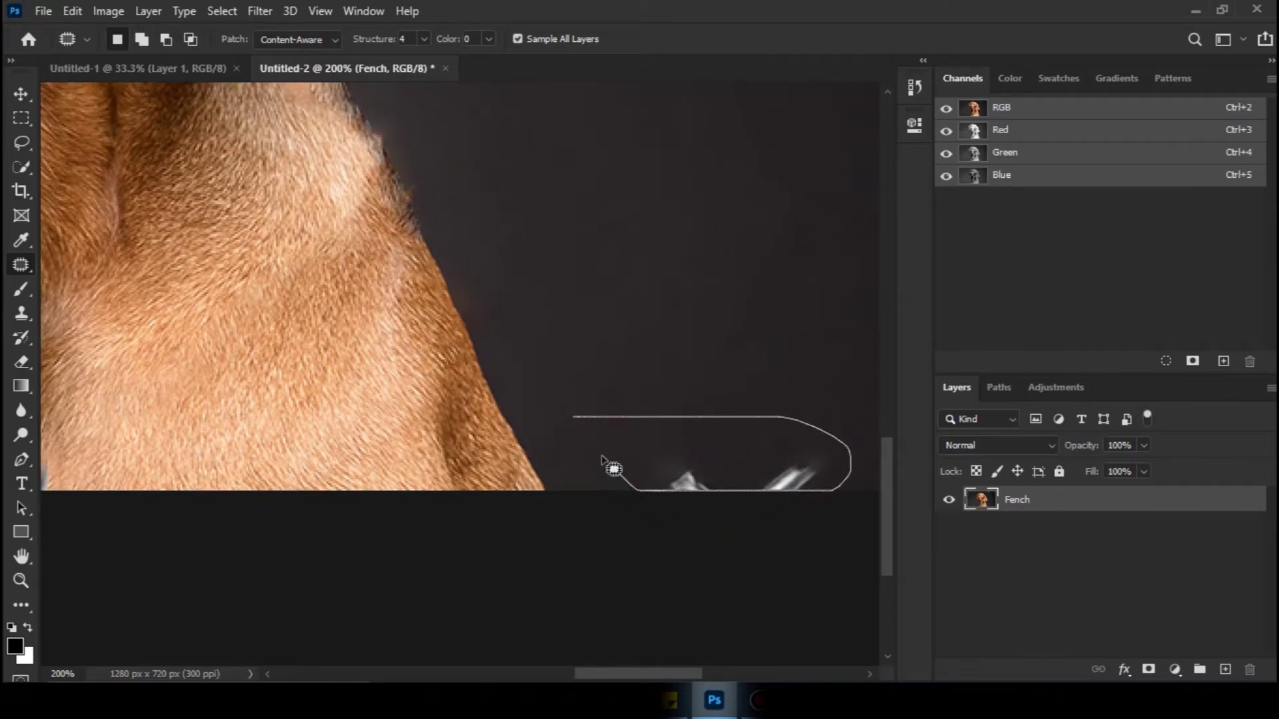
{"action": "left_click_drag", "start_coordinate": [602, 457], "coordinate": [586, 430]}
{"action": "left_click_drag", "start_coordinate": [670, 481], "coordinate": [684, 318]}
{"action": "left_click", "coordinate": [600, 333]}
Step: Patch the small background blemish and the wire end near the lower edge to the left of the dog, and deselect
{"action": "left_click_drag", "start_coordinate": [317, 297], "coordinate": [793, 376]}
{"action": "mouse_move", "coordinate": [583, 203]}
{"action": "left_mouse_down"}
{"action": "mouse_move", "coordinate": [600, 183]}
{"action": "mouse_move", "coordinate": [593, 195]}
{"action": "left_mouse_up"}
{"action": "left_click_drag", "start_coordinate": [602, 202], "coordinate": [497, 338]}
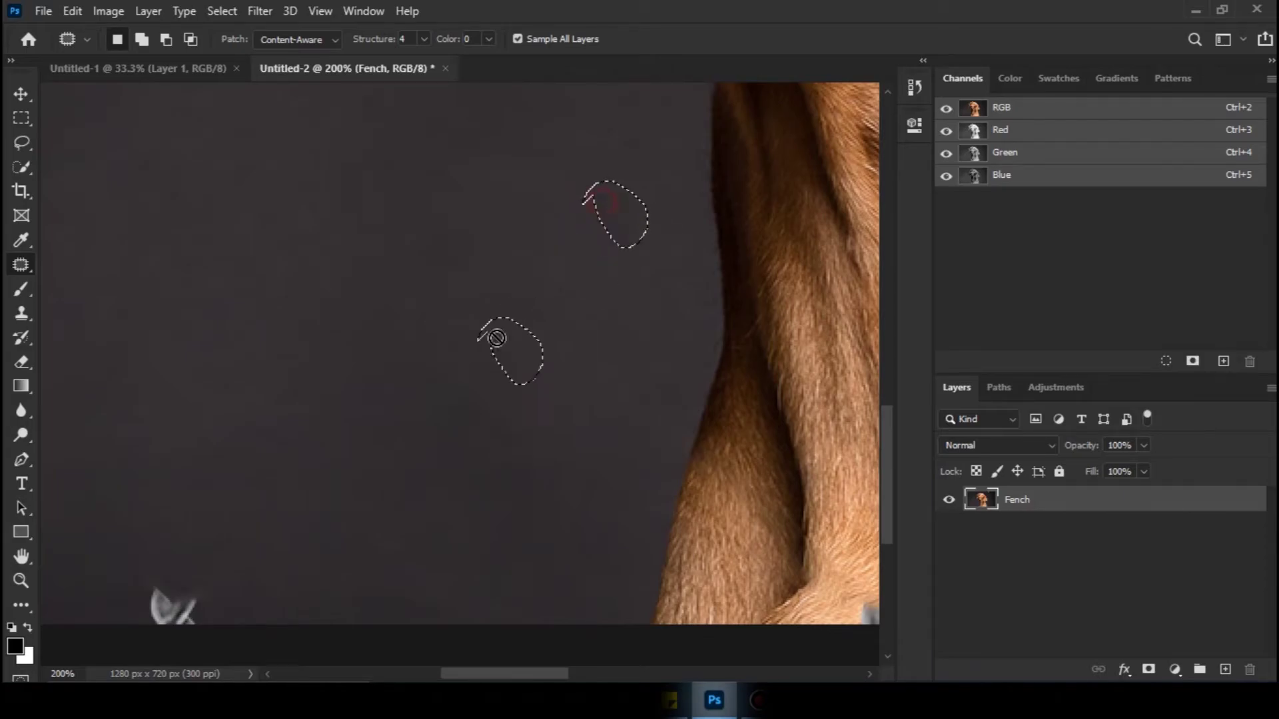
{"action": "left_click_drag", "start_coordinate": [408, 386], "coordinate": [483, 207]}
{"action": "mouse_move", "coordinate": [313, 434]}
{"action": "left_mouse_down"}
{"action": "mouse_move", "coordinate": [246, 388]}
{"action": "mouse_move", "coordinate": [299, 391]}
{"action": "mouse_move", "coordinate": [400, 277]}
{"action": "left_mouse_up"}
{"action": "left_click", "coordinate": [641, 189]}
Step: Patch the smudged background alongside the dog's shoulder edge below the right-hand ear with clean dark background
{"action": "left_click_drag", "start_coordinate": [662, 198], "coordinate": [360, 234]}
{"action": "left_click_drag", "start_coordinate": [790, 337], "coordinate": [666, 273]}
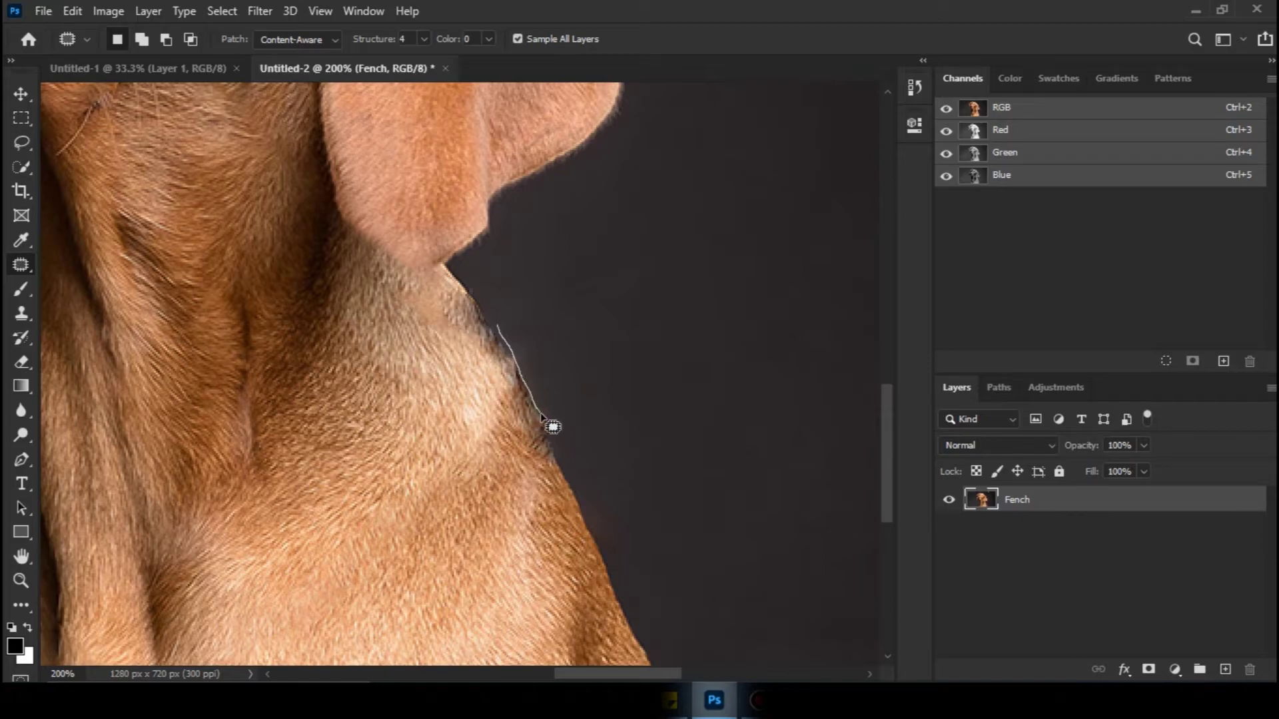
{"action": "mouse_move", "coordinate": [549, 434]}
{"action": "left_mouse_down"}
{"action": "mouse_move", "coordinate": [574, 325]}
{"action": "mouse_move", "coordinate": [500, 319]}
{"action": "left_mouse_up"}
{"action": "left_click_drag", "start_coordinate": [546, 357], "coordinate": [639, 311]}
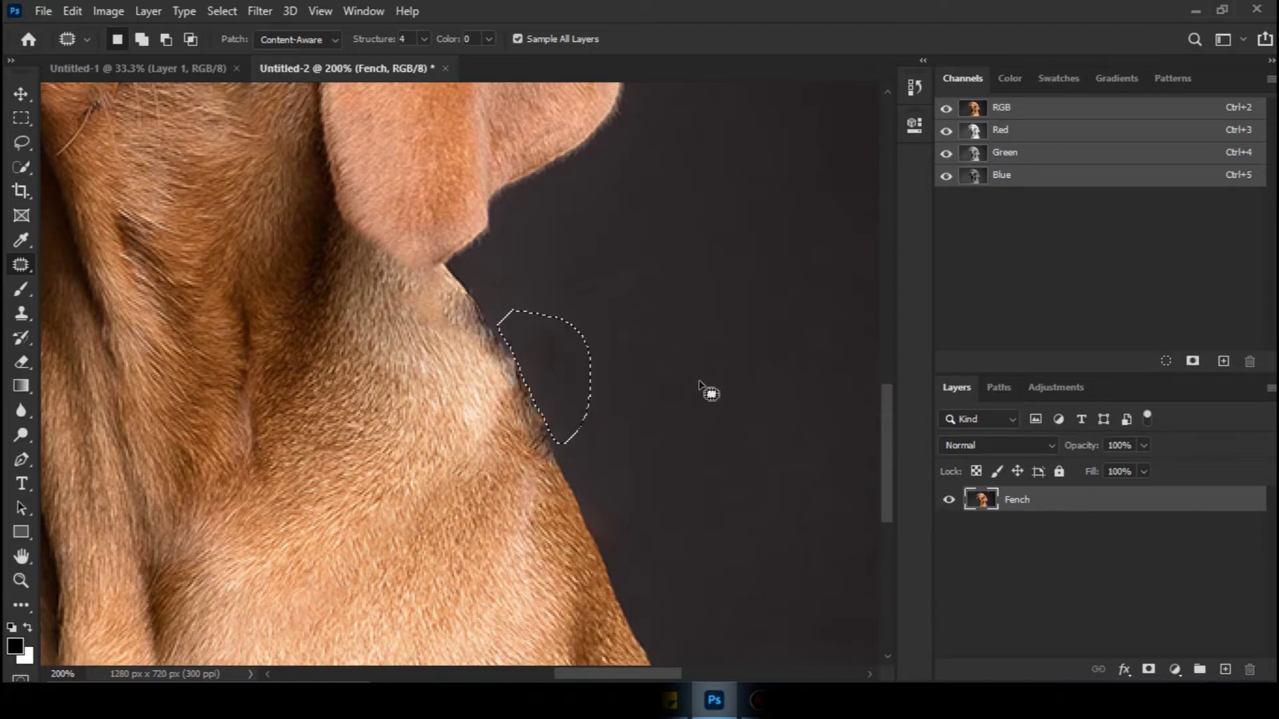
{"action": "left_click", "coordinate": [691, 408]}
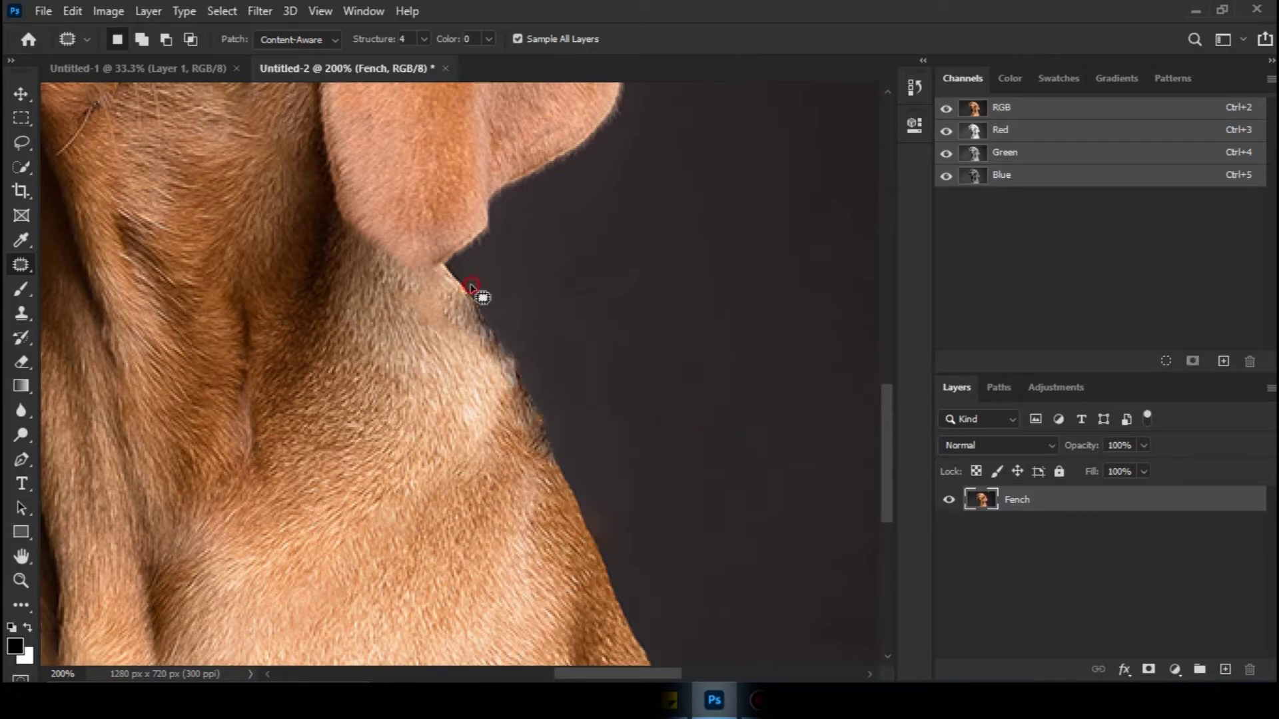
Step: Patch the remaining background smudges between the right-hand ear and the shoulder with clean background, and deselect
{"action": "mouse_move", "coordinate": [578, 301]}
{"action": "left_mouse_down"}
{"action": "mouse_move", "coordinate": [505, 286]}
{"action": "mouse_move", "coordinate": [570, 294]}
{"action": "mouse_move", "coordinate": [579, 338]}
{"action": "mouse_move", "coordinate": [585, 299]}
{"action": "left_mouse_up"}
{"action": "left_click", "coordinate": [716, 351]}
{"action": "left_click", "coordinate": [603, 314]}
{"action": "mouse_move", "coordinate": [628, 286]}
{"action": "left_mouse_down"}
{"action": "mouse_move", "coordinate": [642, 279]}
{"action": "mouse_move", "coordinate": [785, 389]}
{"action": "left_mouse_up"}
{"action": "left_click", "coordinate": [696, 373]}
Step: Patch out the stray mark beside the right-hand ear and the two wire pieces at the upper right with the Patch mode set to Normal
{"action": "key", "text": "ctrl+minus"}
{"action": "key", "text": "ctrl+minus"}
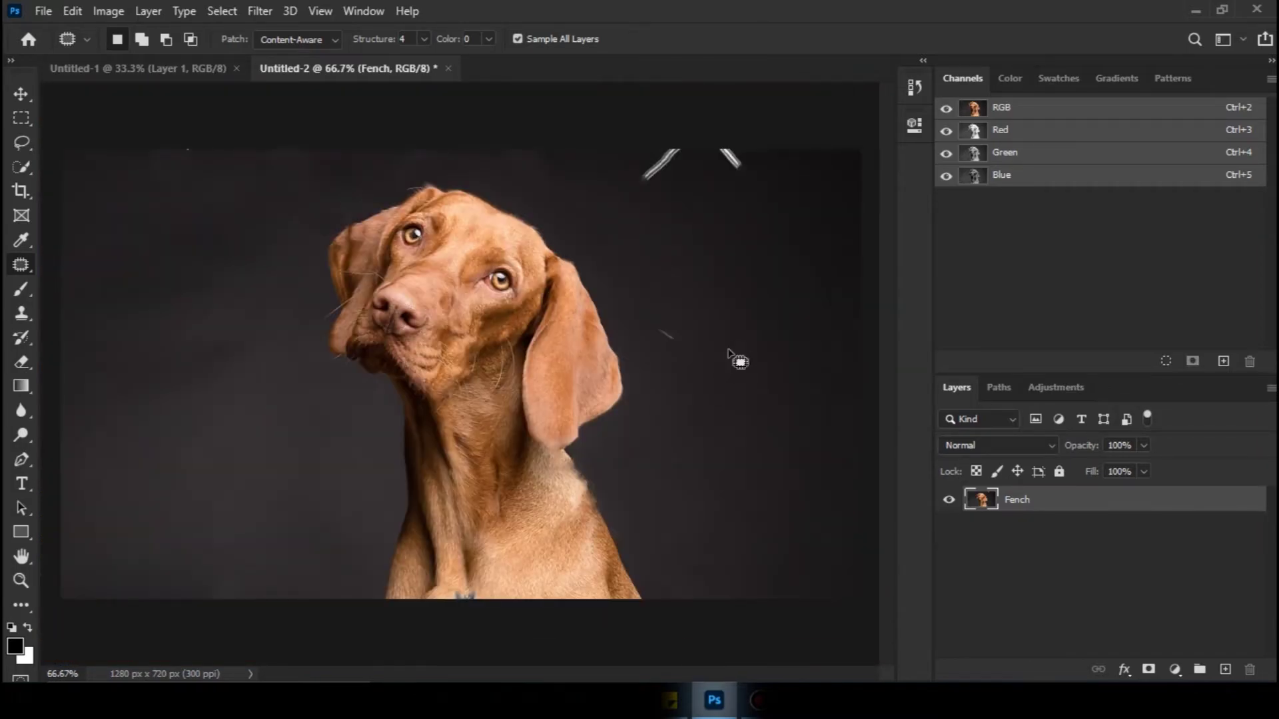
{"action": "left_click_drag", "start_coordinate": [728, 350], "coordinate": [686, 339]}
{"action": "left_click_drag", "start_coordinate": [705, 347], "coordinate": [761, 191]}
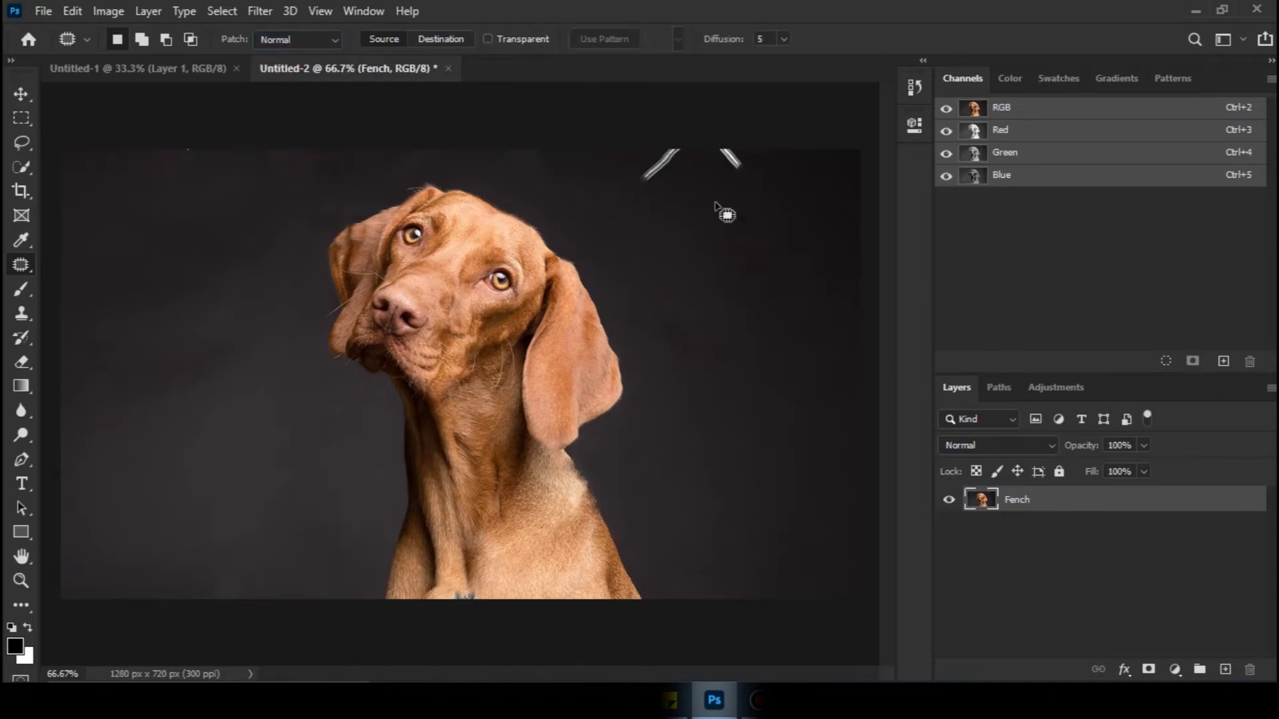
{"action": "left_click", "coordinate": [293, 39]}
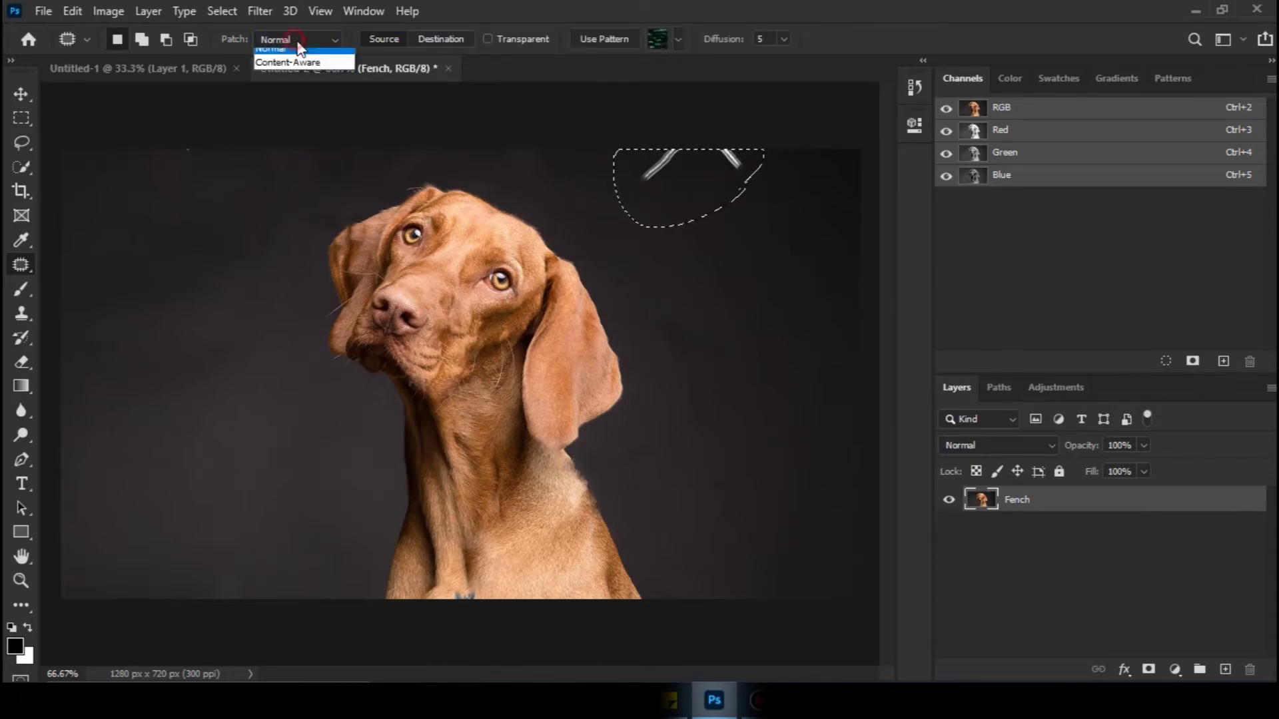
{"action": "left_click", "coordinate": [286, 53]}
{"action": "left_click_drag", "start_coordinate": [692, 186], "coordinate": [751, 323]}
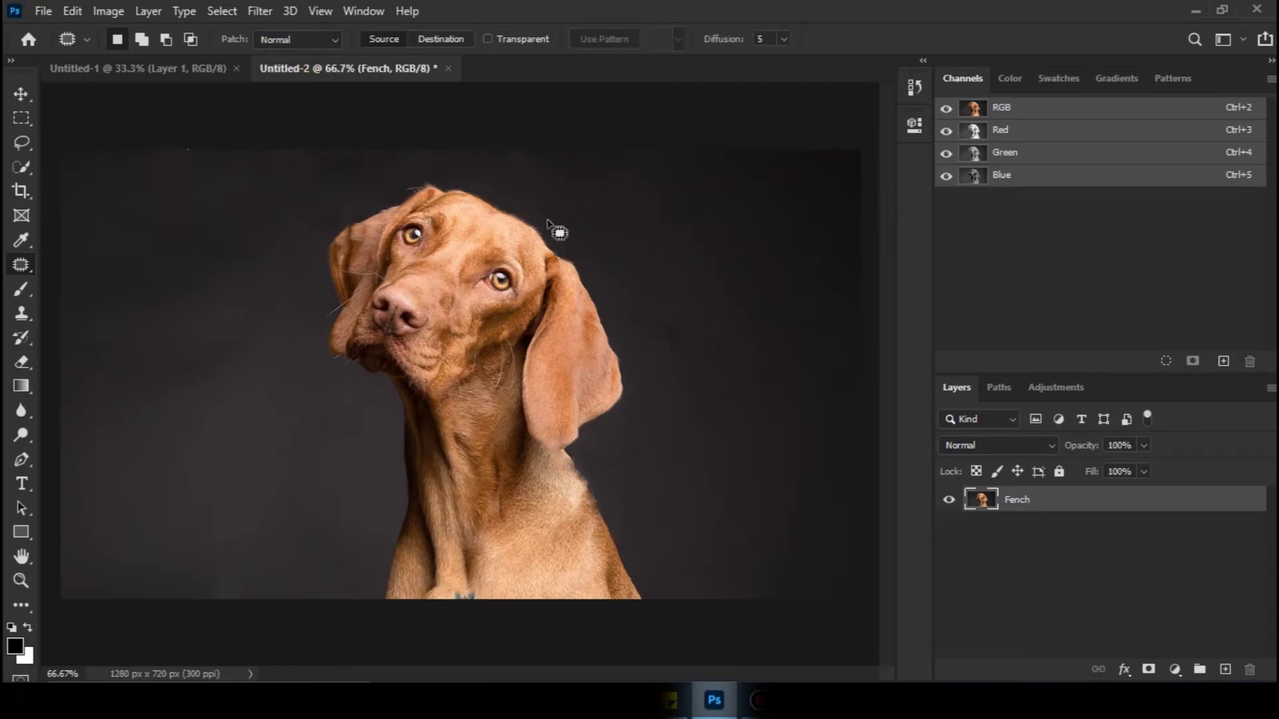
Step: Patch out the light specks along the photo's upper edge to the left of the dog
{"action": "left_click_drag", "start_coordinate": [283, 263], "coordinate": [293, 134]}
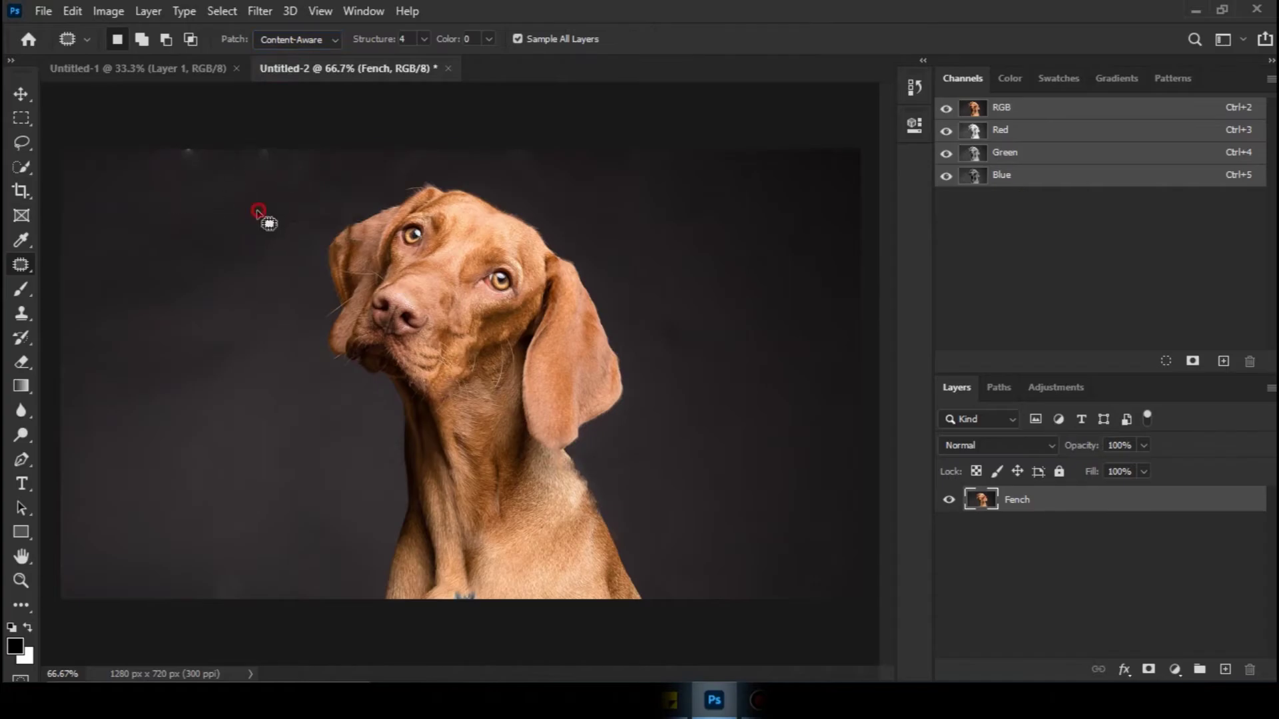
{"action": "scroll", "coordinate": [382, 239], "scroll_direction": "up", "scroll_amount": 3}
{"action": "mouse_move", "coordinate": [327, 179]}
{"action": "left_mouse_down"}
{"action": "mouse_move", "coordinate": [196, 264]}
{"action": "mouse_move", "coordinate": [187, 183]}
{"action": "left_mouse_up"}
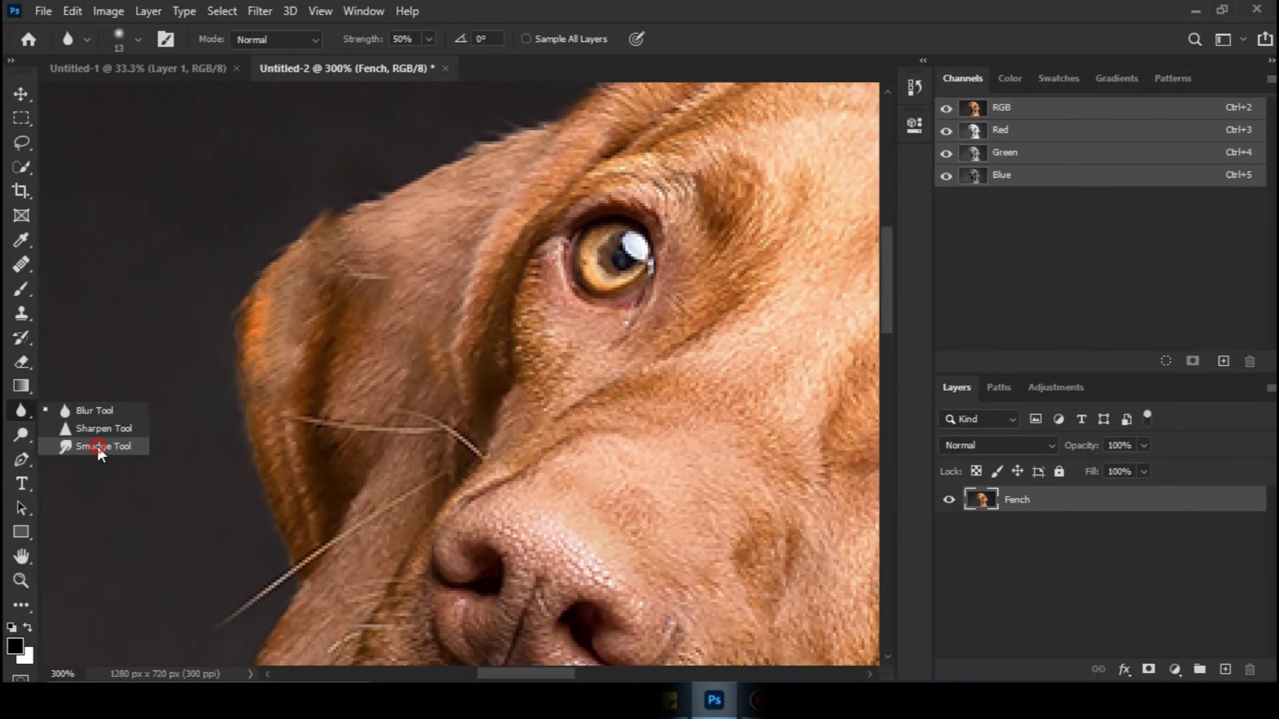
Step: Smudge short fur strands outward along the upper edge of the dog's left-hand ear with the Smudge tool
{"action": "left_click", "coordinate": [98, 446]}
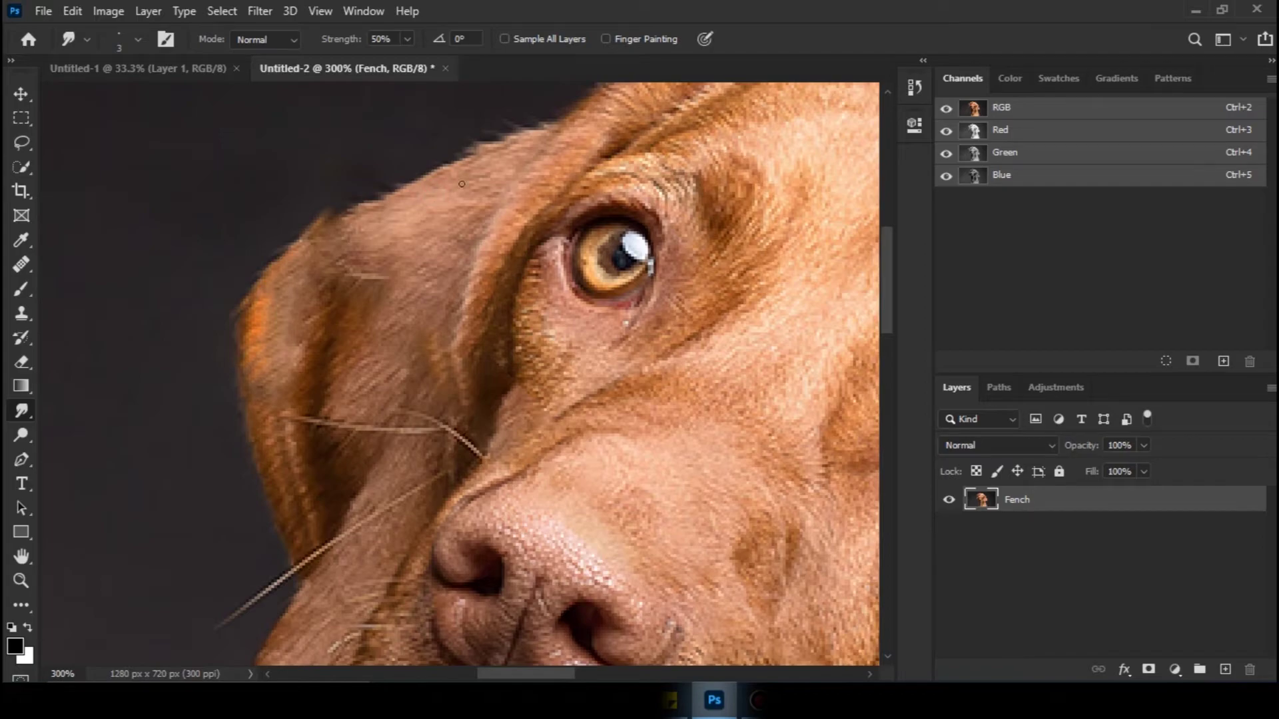
{"action": "left_click_drag", "start_coordinate": [463, 183], "coordinate": [371, 158]}
{"action": "left_click_drag", "start_coordinate": [513, 173], "coordinate": [298, 143]}
{"action": "left_click_drag", "start_coordinate": [470, 172], "coordinate": [359, 152]}
{"action": "left_click_drag", "start_coordinate": [495, 221], "coordinate": [354, 202]}
{"action": "left_click_drag", "start_coordinate": [511, 214], "coordinate": [358, 183]}
{"action": "left_click_drag", "start_coordinate": [458, 169], "coordinate": [429, 173]}
Step: Smudge fur strands into the background around the left-hand ear's outer corner and back up its upper edge
{"action": "left_click_drag", "start_coordinate": [341, 260], "coordinate": [210, 288]}
{"action": "left_click_drag", "start_coordinate": [286, 276], "coordinate": [191, 309]}
{"action": "left_click_drag", "start_coordinate": [291, 293], "coordinate": [194, 331]}
{"action": "left_click_drag", "start_coordinate": [270, 327], "coordinate": [254, 343]}
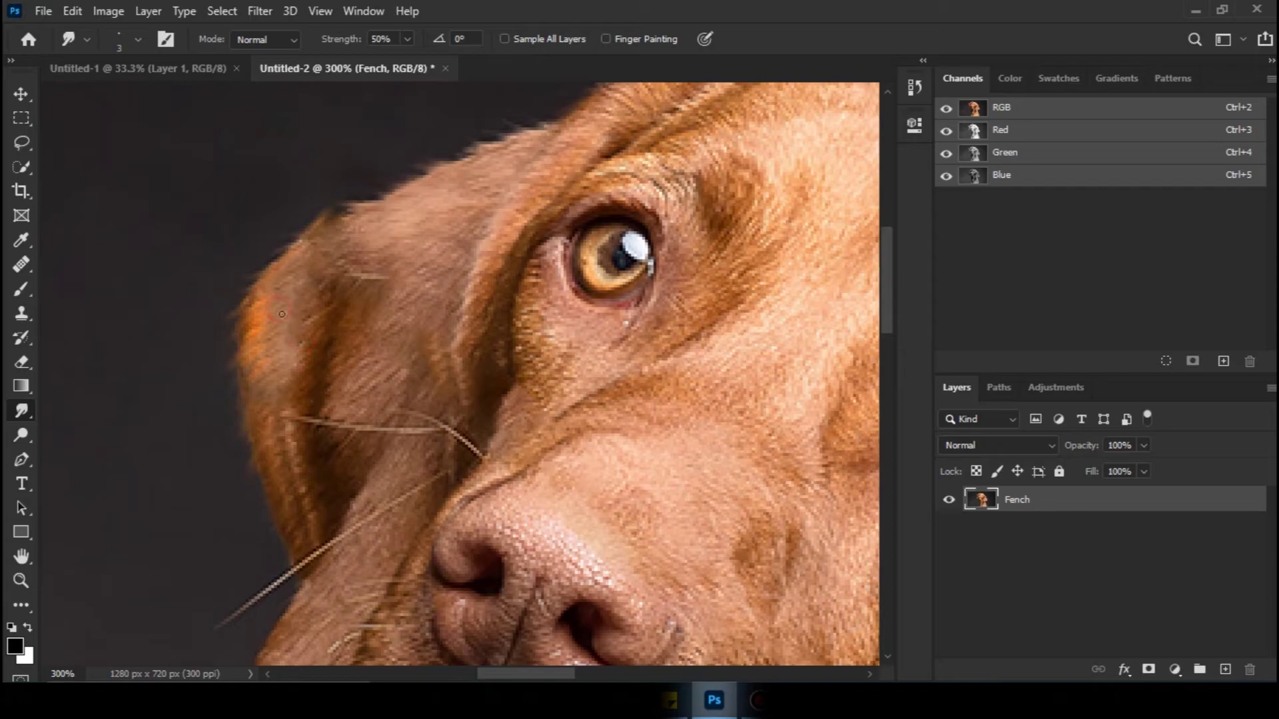
{"action": "left_click_drag", "start_coordinate": [272, 371], "coordinate": [211, 408]}
{"action": "left_click_drag", "start_coordinate": [310, 212], "coordinate": [228, 266]}
{"action": "left_click_drag", "start_coordinate": [371, 232], "coordinate": [271, 234]}
{"action": "mouse_move", "coordinate": [381, 206]}
{"action": "left_mouse_down"}
{"action": "mouse_move", "coordinate": [281, 198]}
{"action": "mouse_move", "coordinate": [359, 182]}
{"action": "left_mouse_up"}
{"action": "left_click_drag", "start_coordinate": [466, 187], "coordinate": [413, 143]}
{"action": "left_click_drag", "start_coordinate": [488, 154], "coordinate": [357, 120]}
{"action": "left_click_drag", "start_coordinate": [545, 165], "coordinate": [466, 120]}
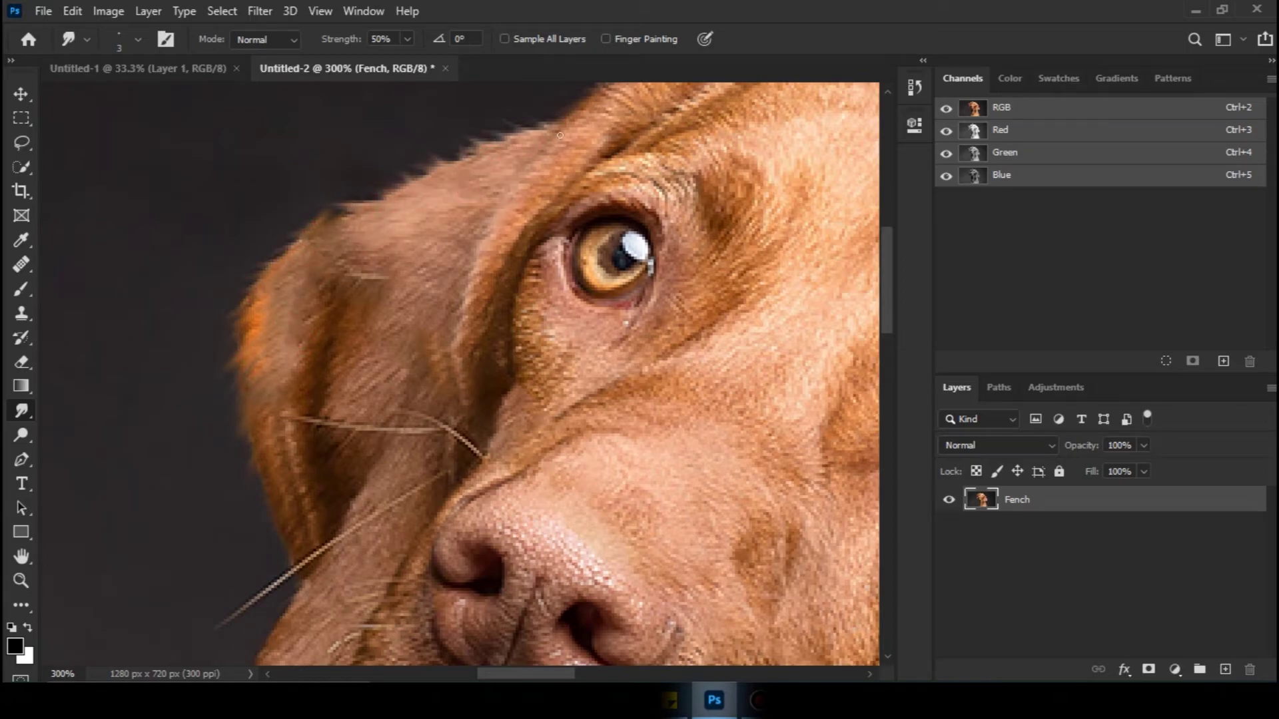
Step: Smudge fur strands upward and outward along the top contour of the dog's head
{"action": "mouse_move", "coordinate": [614, 169]}
{"action": "left_mouse_down"}
{"action": "mouse_move", "coordinate": [308, 280]}
{"action": "mouse_move", "coordinate": [261, 221]}
{"action": "left_mouse_up"}
{"action": "left_click_drag", "start_coordinate": [322, 204], "coordinate": [242, 175]}
{"action": "left_click_drag", "start_coordinate": [290, 228], "coordinate": [274, 203]}
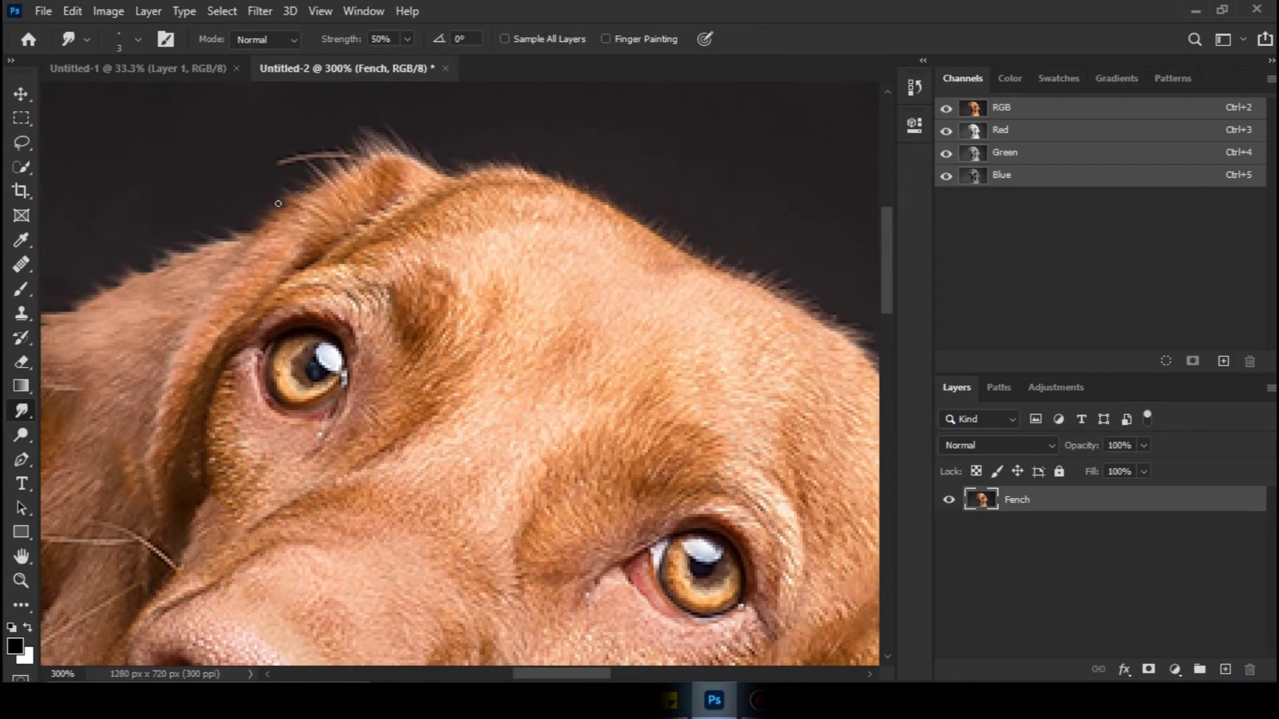
{"action": "left_click_drag", "start_coordinate": [630, 250], "coordinate": [638, 188]}
{"action": "left_click_drag", "start_coordinate": [590, 222], "coordinate": [585, 173]}
{"action": "mouse_move", "coordinate": [616, 249]}
{"action": "left_mouse_down"}
{"action": "mouse_move", "coordinate": [623, 152]}
{"action": "mouse_move", "coordinate": [580, 168]}
{"action": "left_mouse_up"}
{"action": "left_click_drag", "start_coordinate": [646, 265], "coordinate": [670, 210]}
{"action": "left_click_drag", "start_coordinate": [668, 282], "coordinate": [722, 233]}
Step: Smudge further fur strands along the outer and upper edge of the dog's left-hand ear
{"action": "key", "text": "ctrl+minus"}
{"action": "key", "text": "ctrl+minus"}
{"action": "key", "text": "ctrl+minus"}
{"action": "key", "text": "ctrl+plus"}
{"action": "key", "text": "ctrl+plus"}
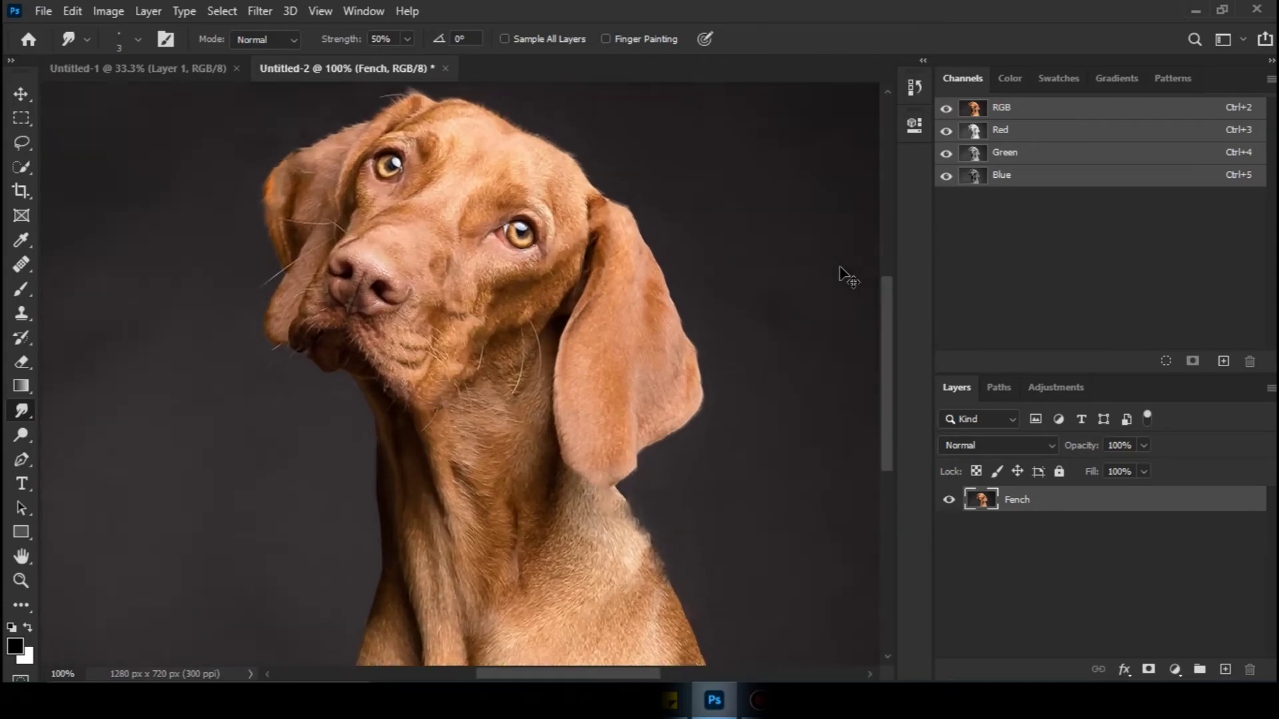
{"action": "left_click_drag", "start_coordinate": [459, 359], "coordinate": [560, 395]}
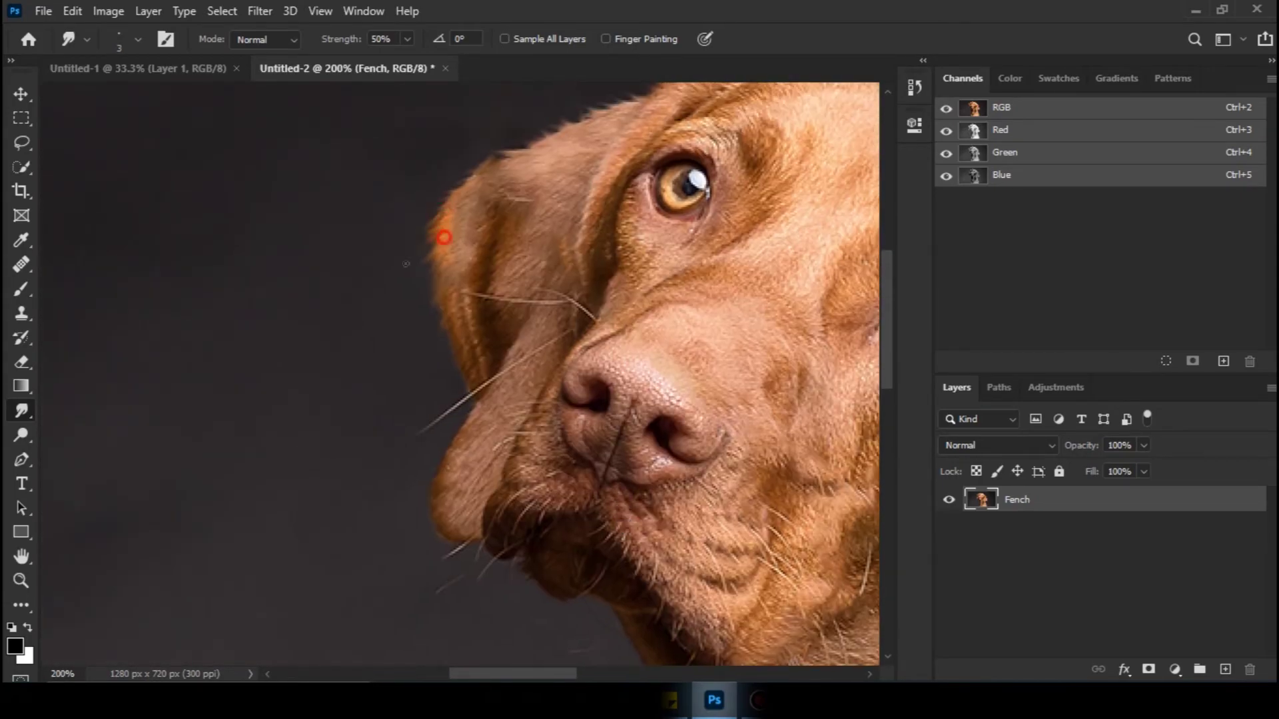
{"action": "left_click_drag", "start_coordinate": [457, 209], "coordinate": [425, 217]}
{"action": "mouse_move", "coordinate": [517, 161]}
{"action": "left_mouse_down"}
{"action": "mouse_move", "coordinate": [459, 160]}
{"action": "mouse_move", "coordinate": [466, 145]}
{"action": "left_mouse_up"}
{"action": "mouse_move", "coordinate": [525, 178]}
{"action": "left_mouse_down"}
{"action": "mouse_move", "coordinate": [434, 152]}
{"action": "mouse_move", "coordinate": [541, 135]}
{"action": "mouse_move", "coordinate": [560, 107]}
{"action": "left_mouse_up"}
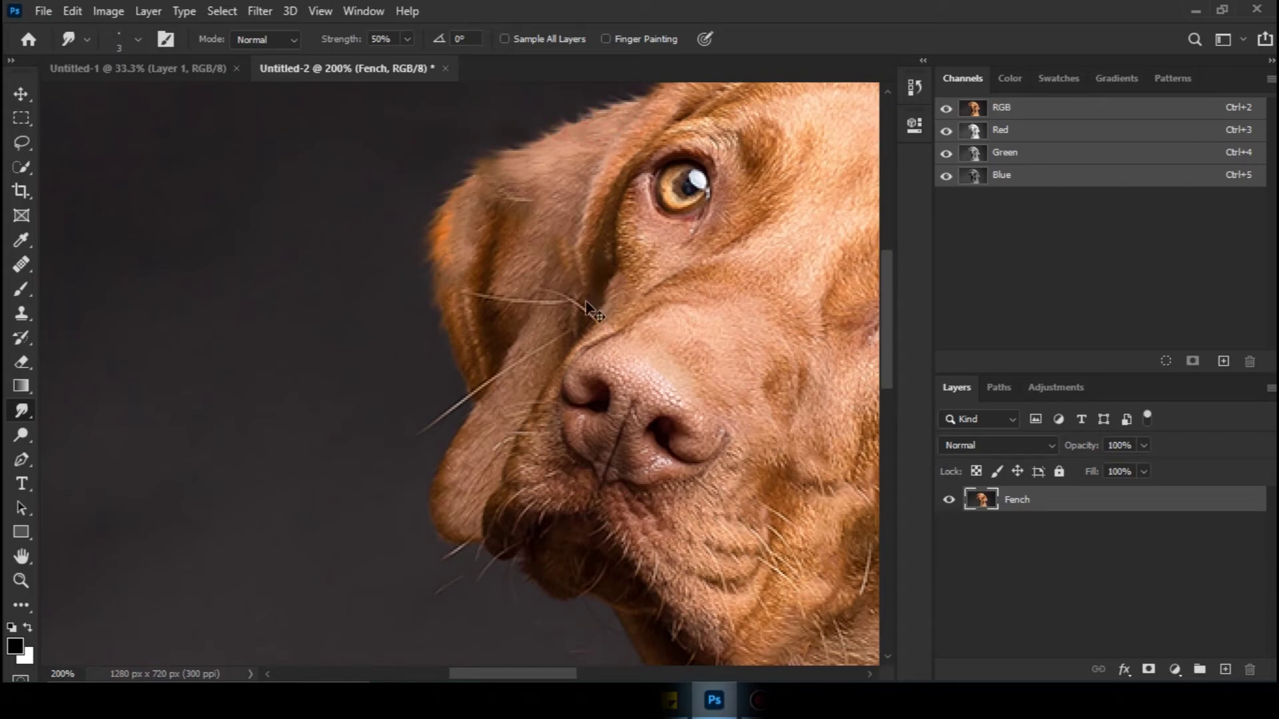
Step: Compare the retouched and original photos by toggling the visibility of the "Fench after" layer
{"action": "scroll", "coordinate": [589, 307], "scroll_direction": "down", "scroll_amount": 3}
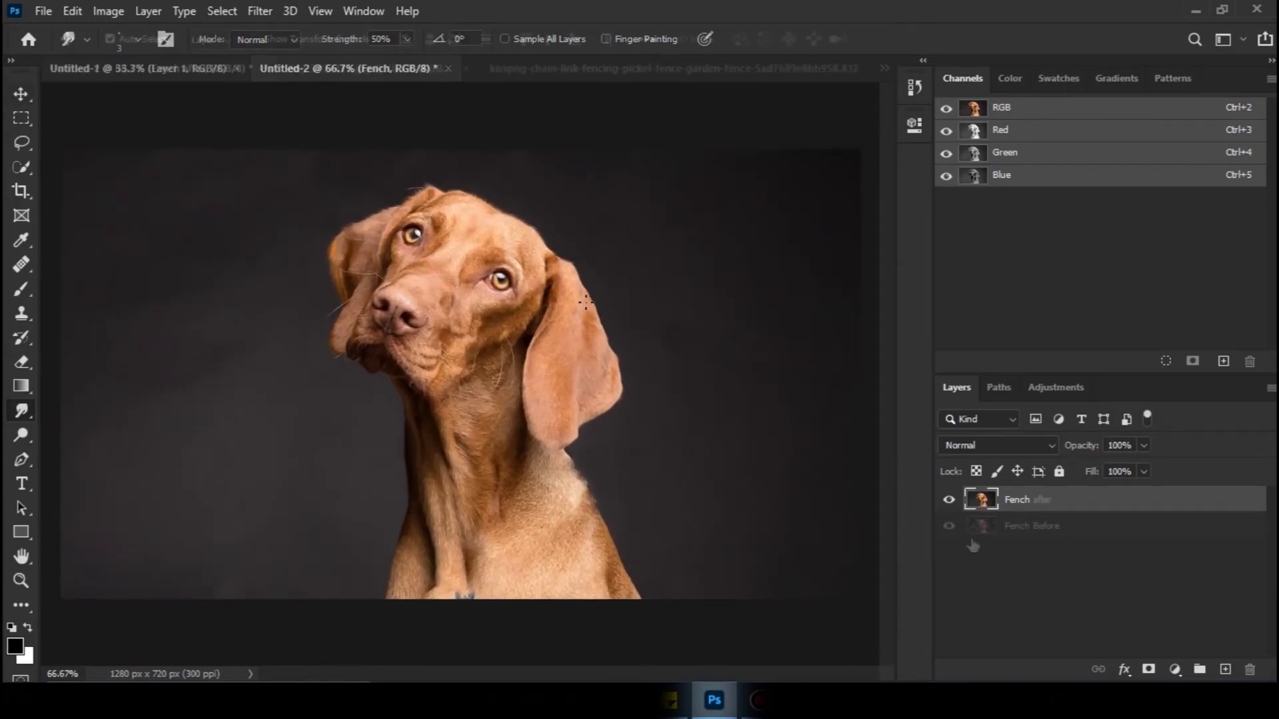
{"action": "left_click", "coordinate": [948, 501]}
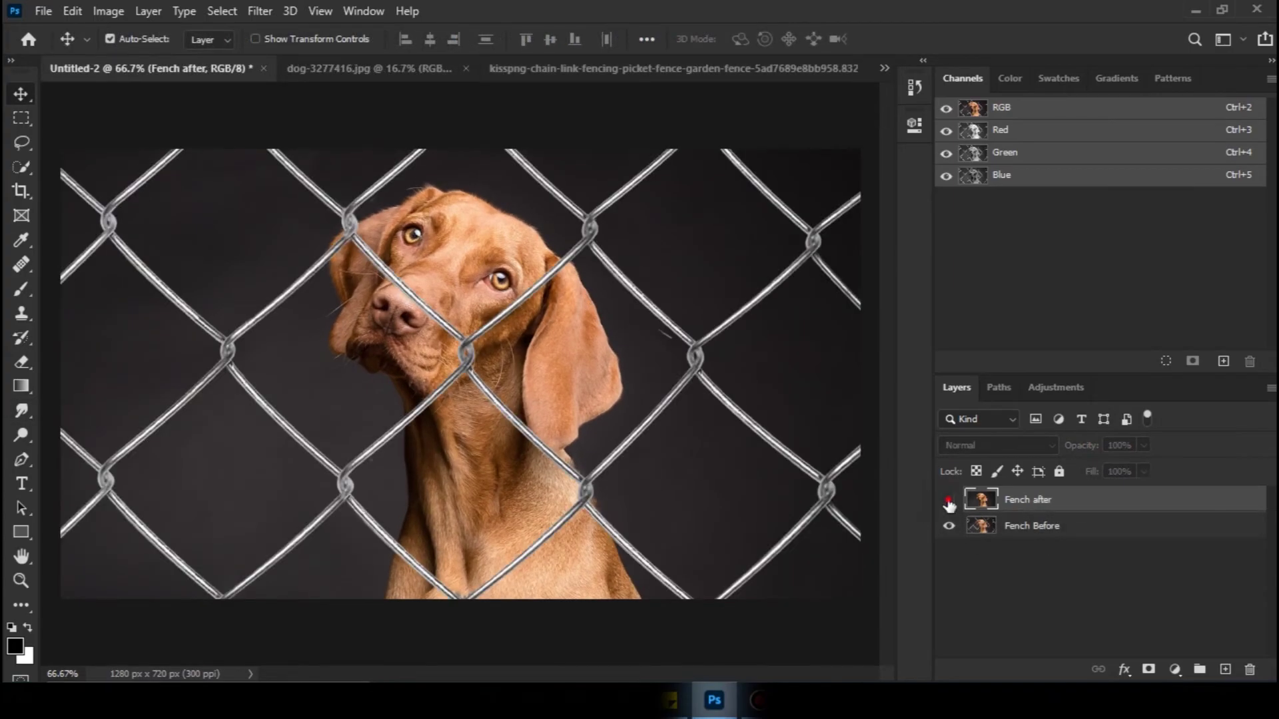
{"action": "left_click", "coordinate": [949, 500]}
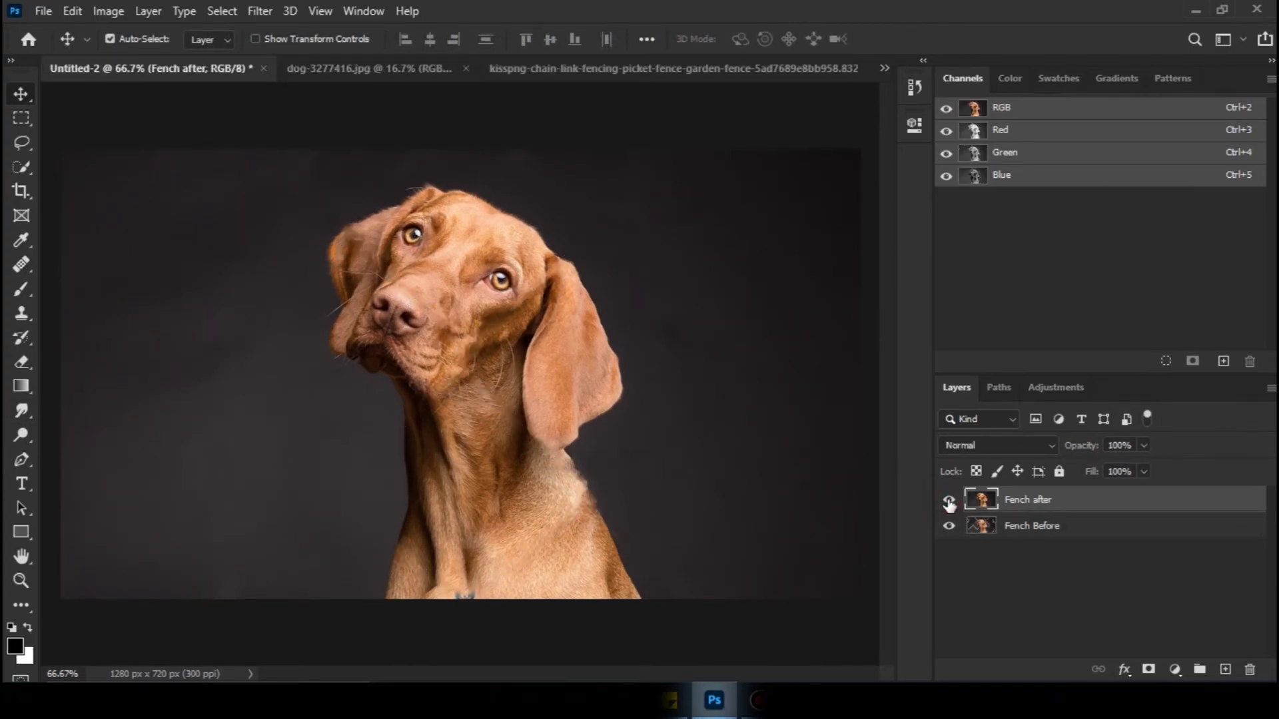
{"action": "left_click", "coordinate": [948, 501]}
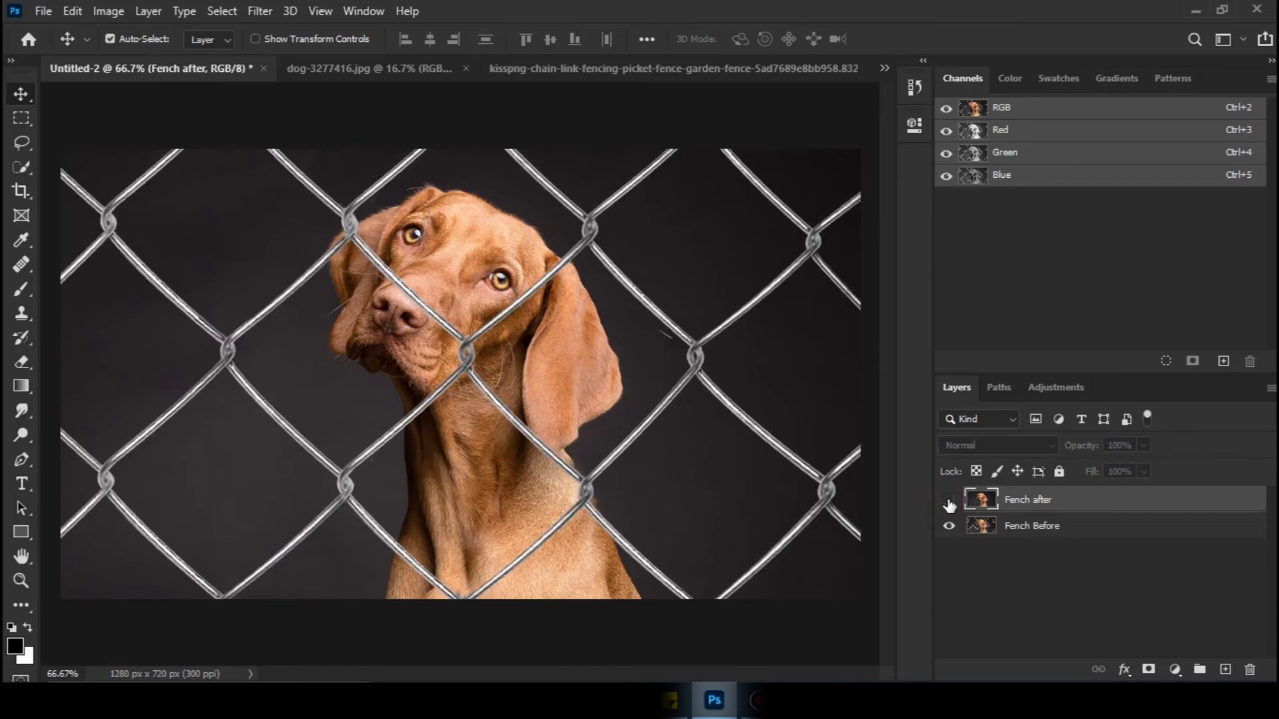